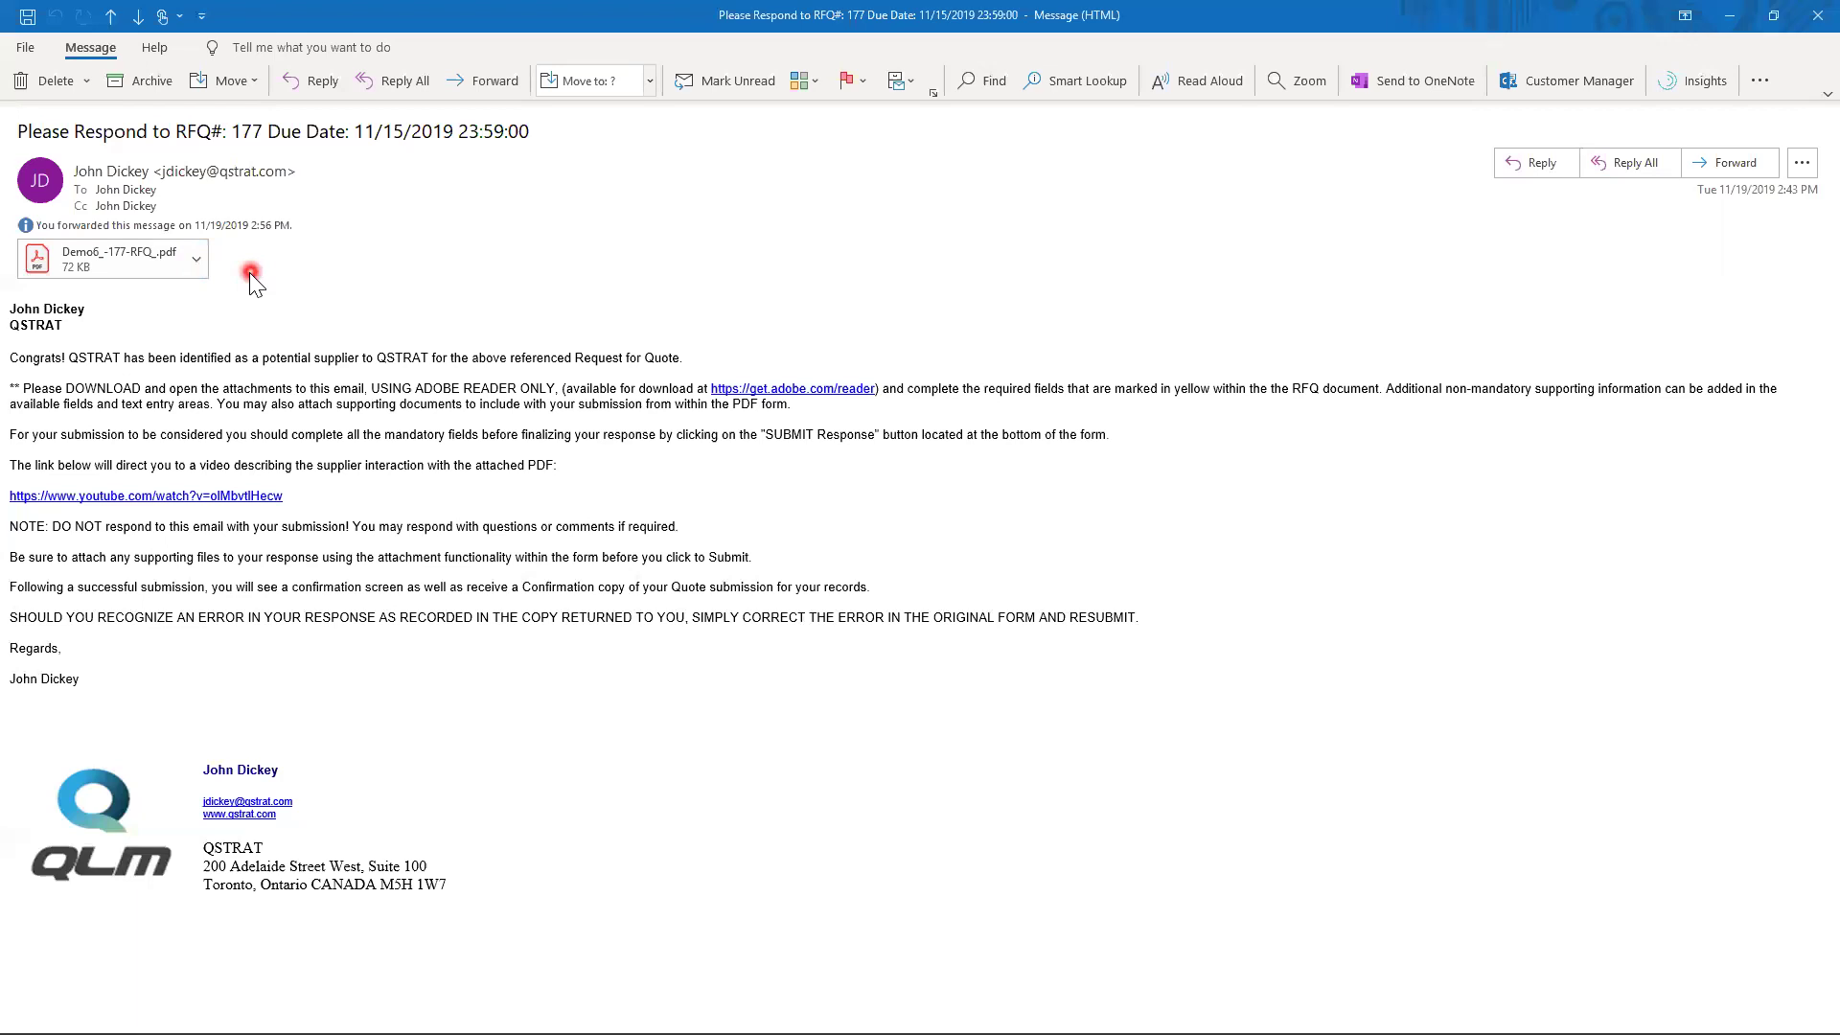
- Close the RFQ #177 message and switch to the forwarded RFQ email in Gmail
{"action": "key", "text": "Escape"}
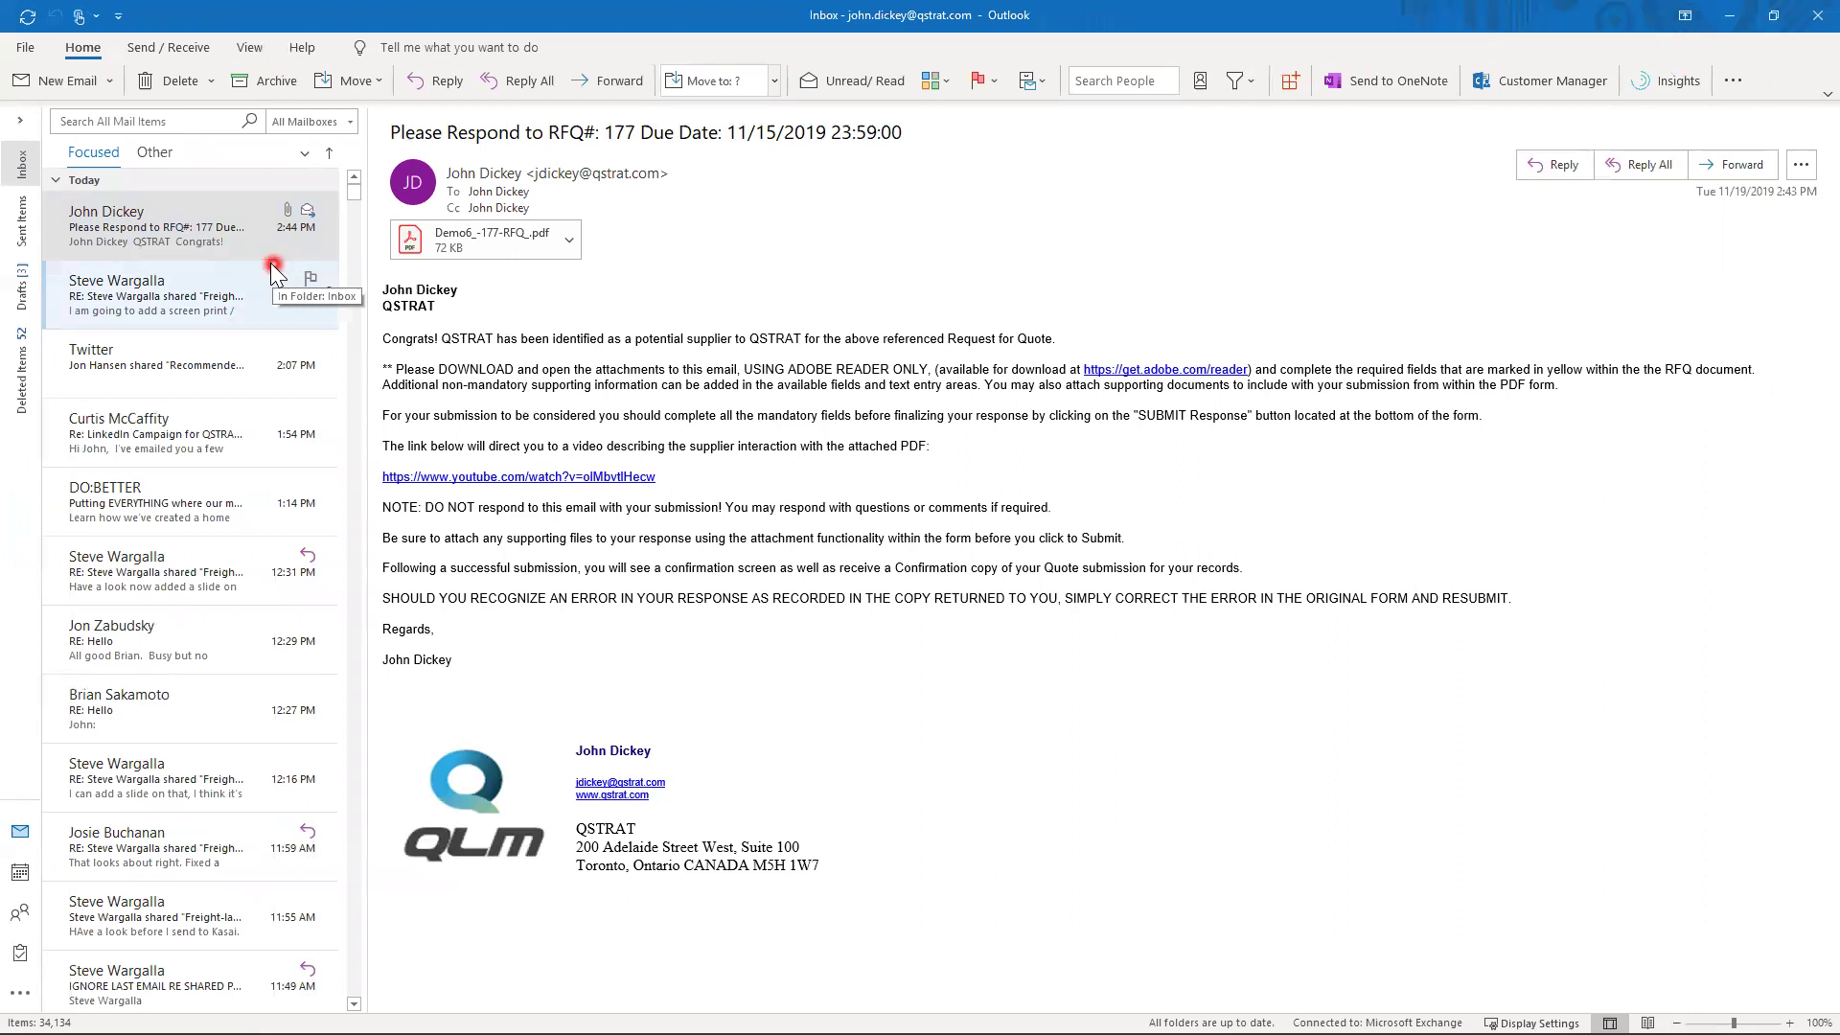
{"action": "key", "text": "alt+Tab"}
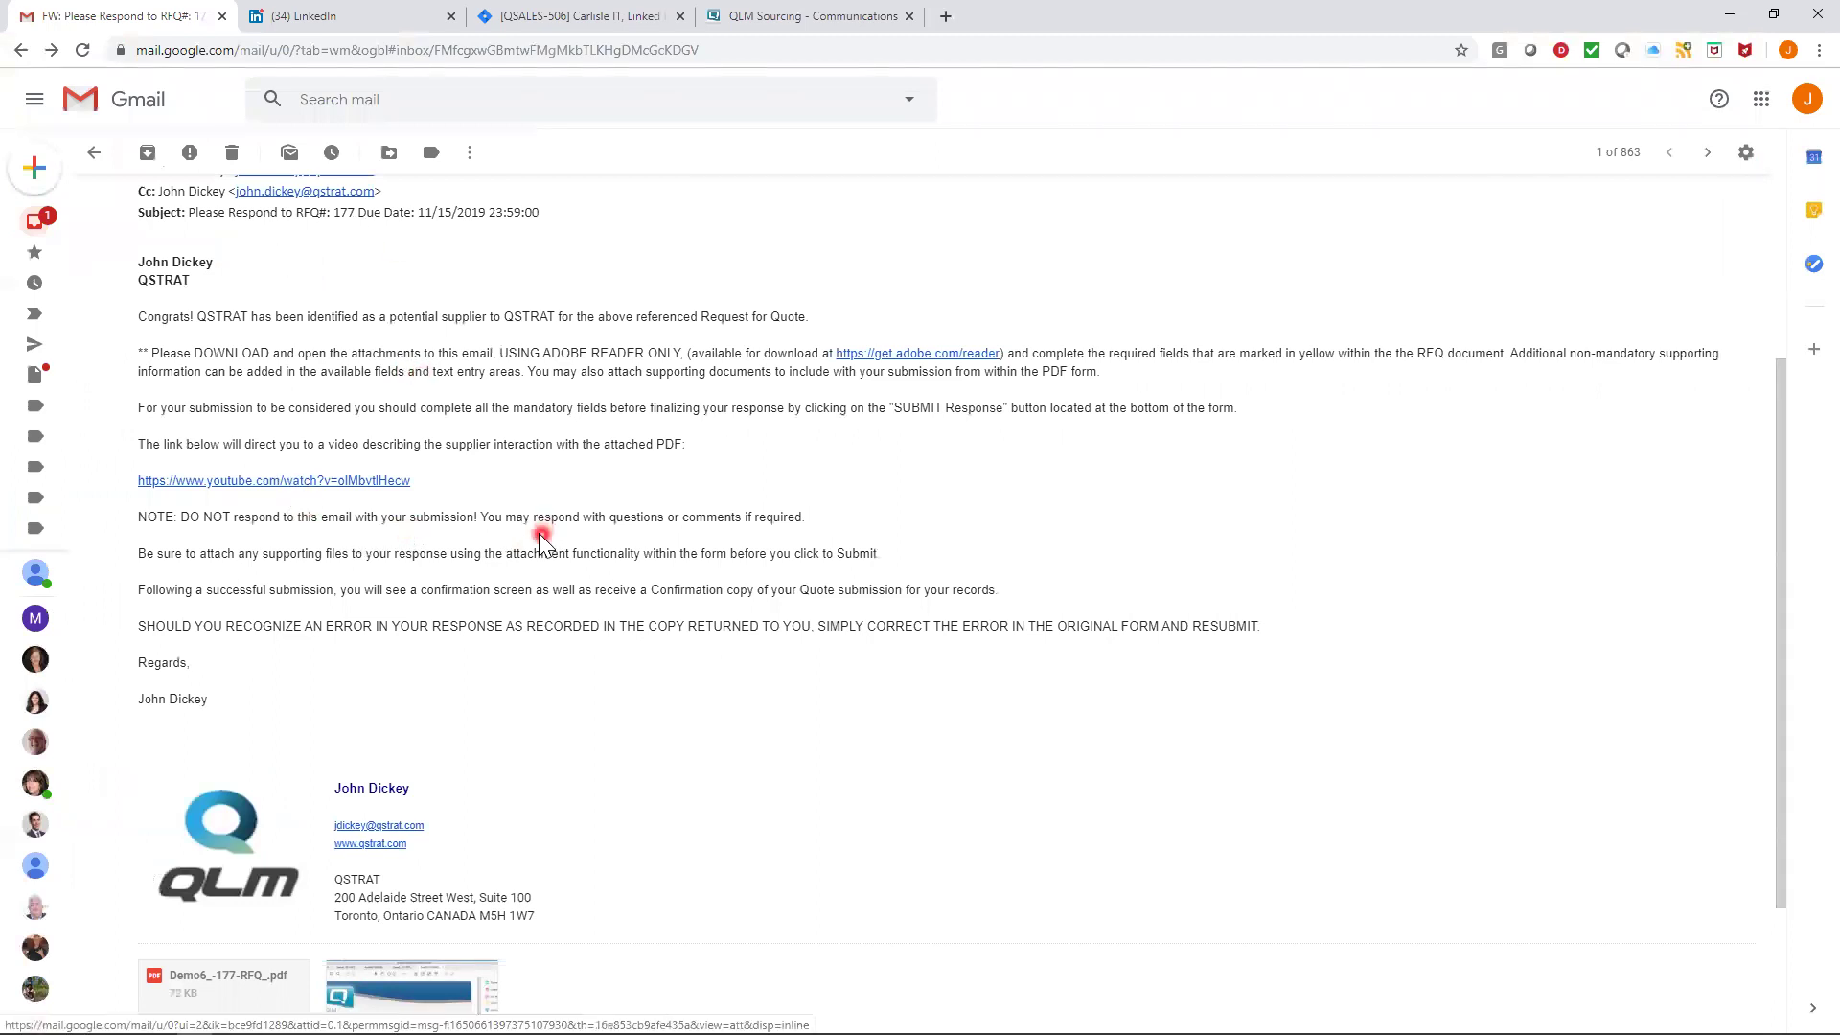
- Preview the Demo6_-177-RFQ_.pdf attachment, which only shows 'Please wait...'
{"action": "scroll", "coordinate": [541, 541], "scroll_direction": "down", "scroll_amount": 2}
{"action": "mouse_move", "coordinate": [278, 778]}
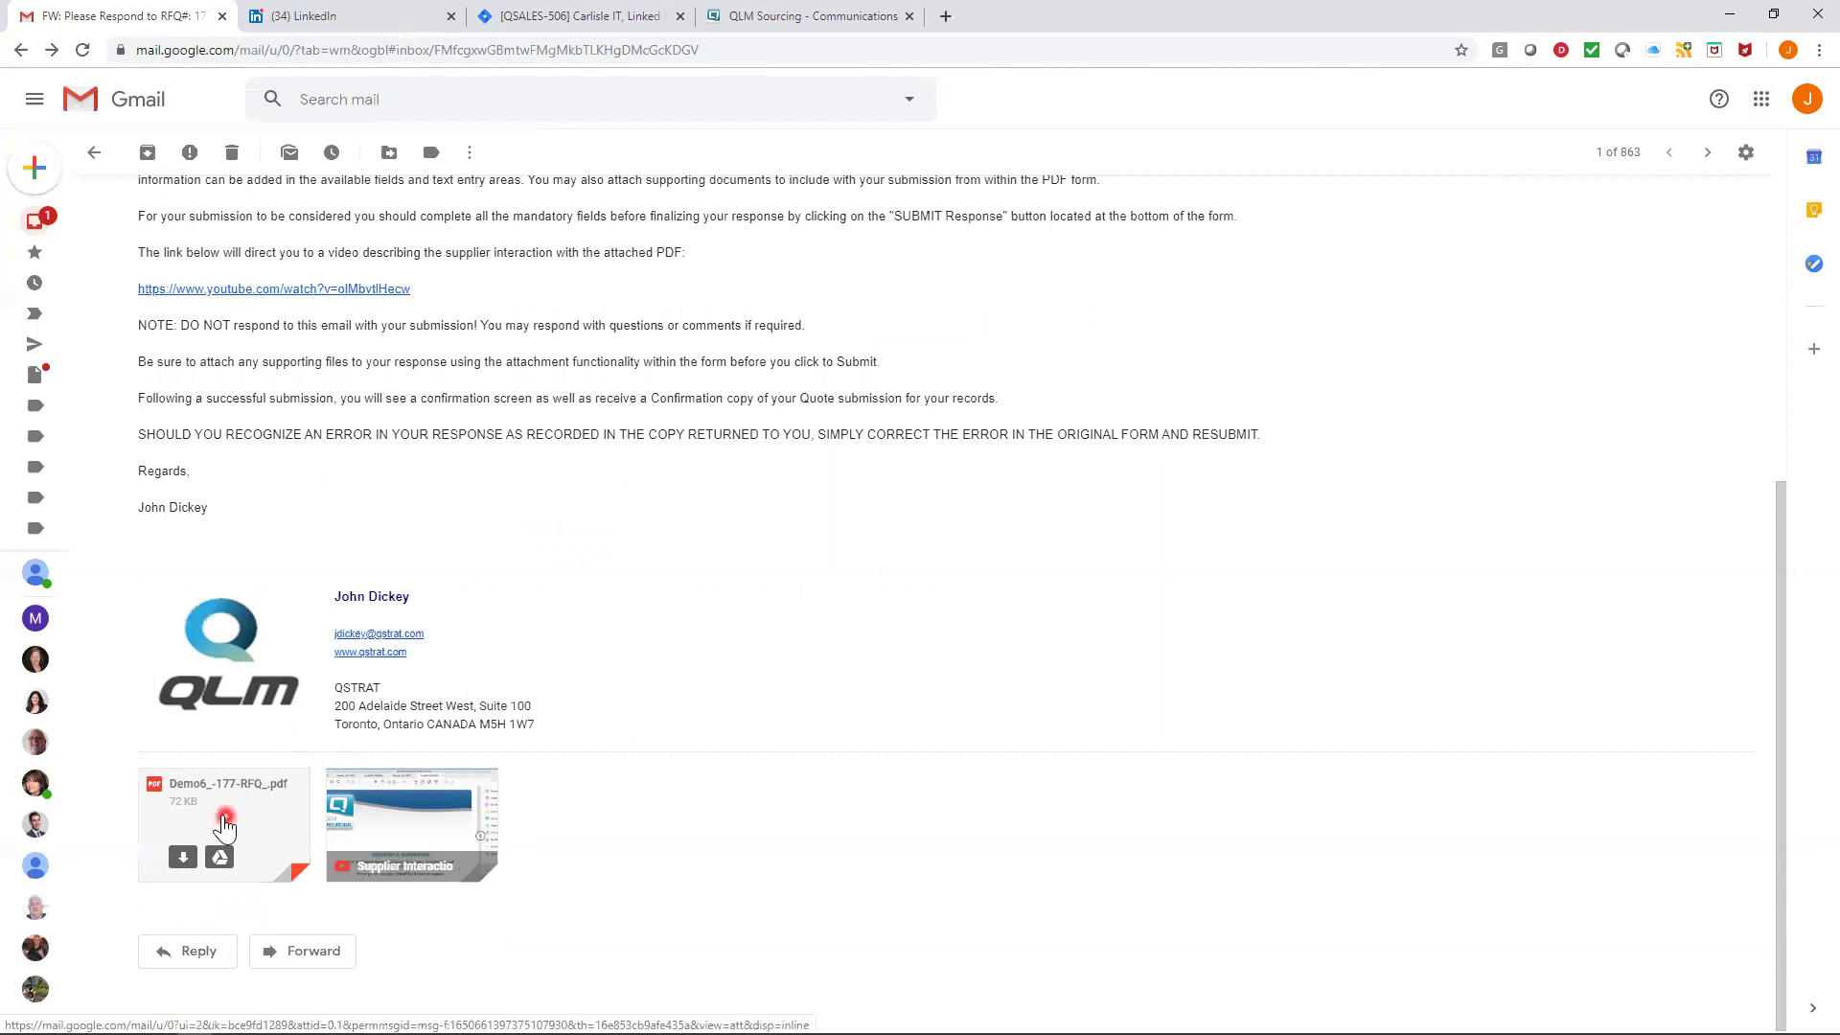
{"action": "left_click", "coordinate": [224, 822]}
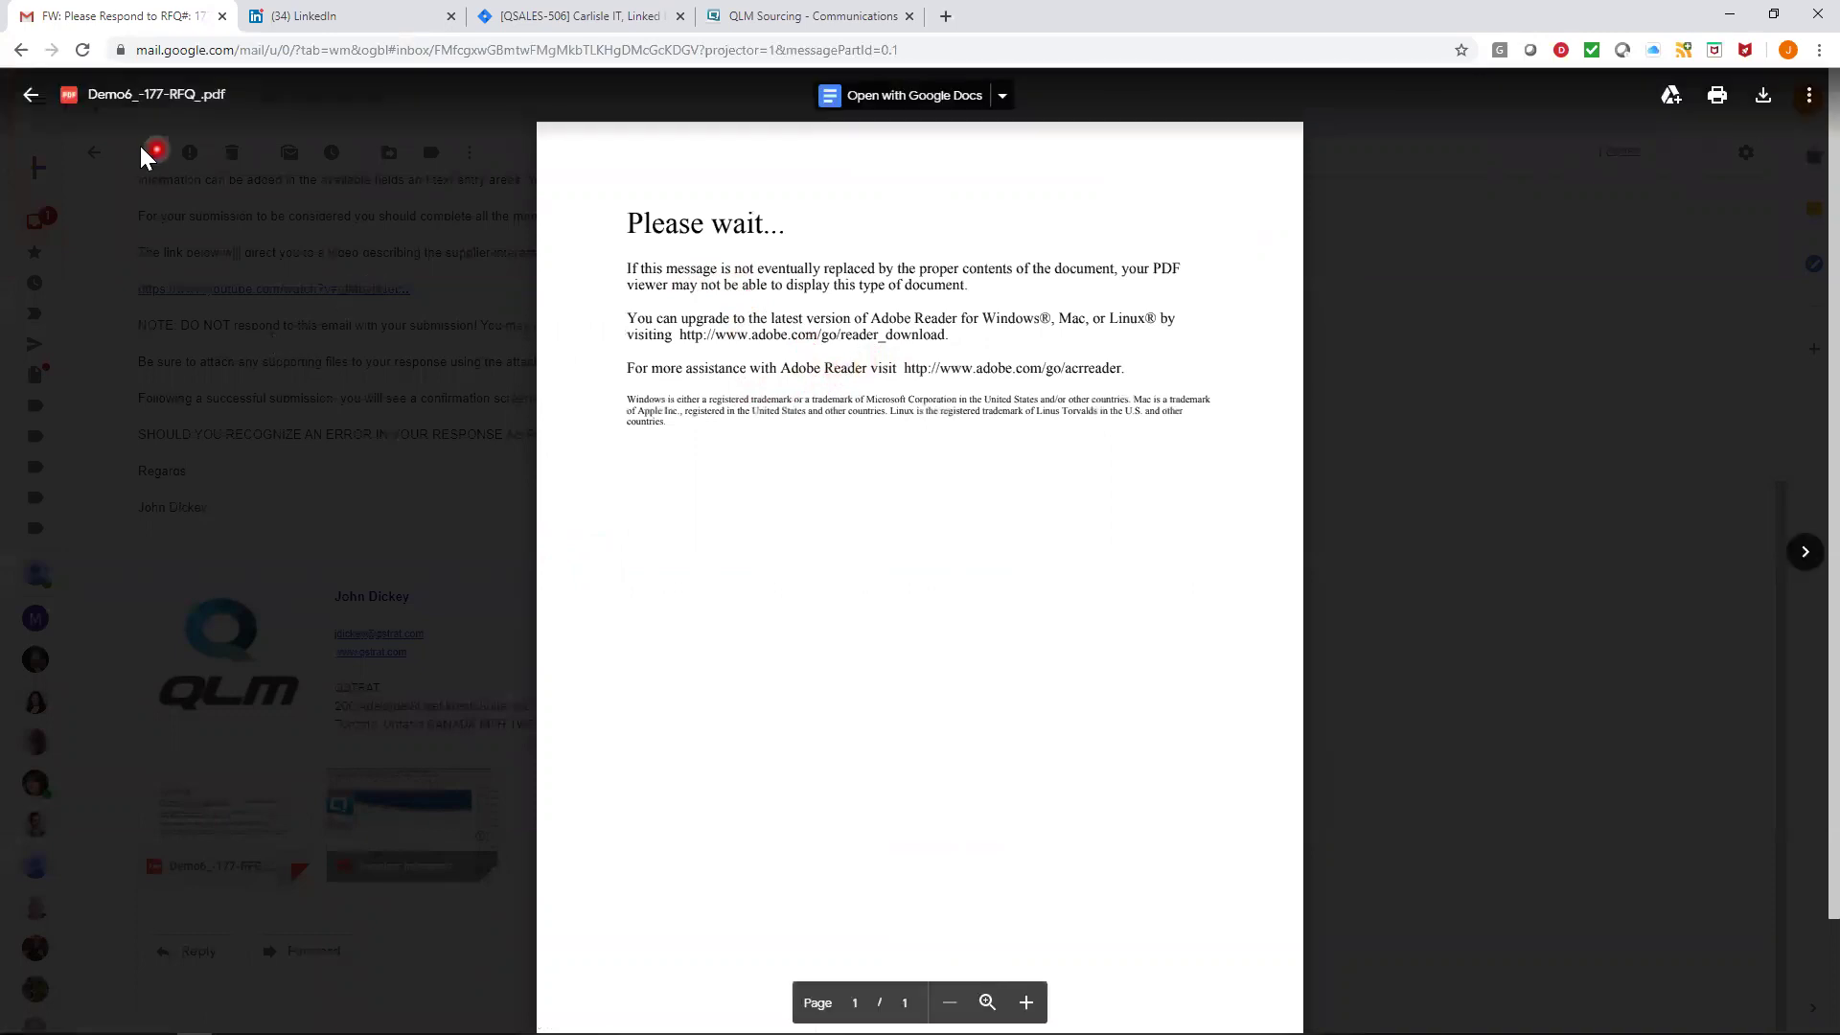
- Close the Gmail preview and download the Demo6_-177-RFQ_.pdf attachment
{"action": "left_click", "coordinate": [34, 99]}
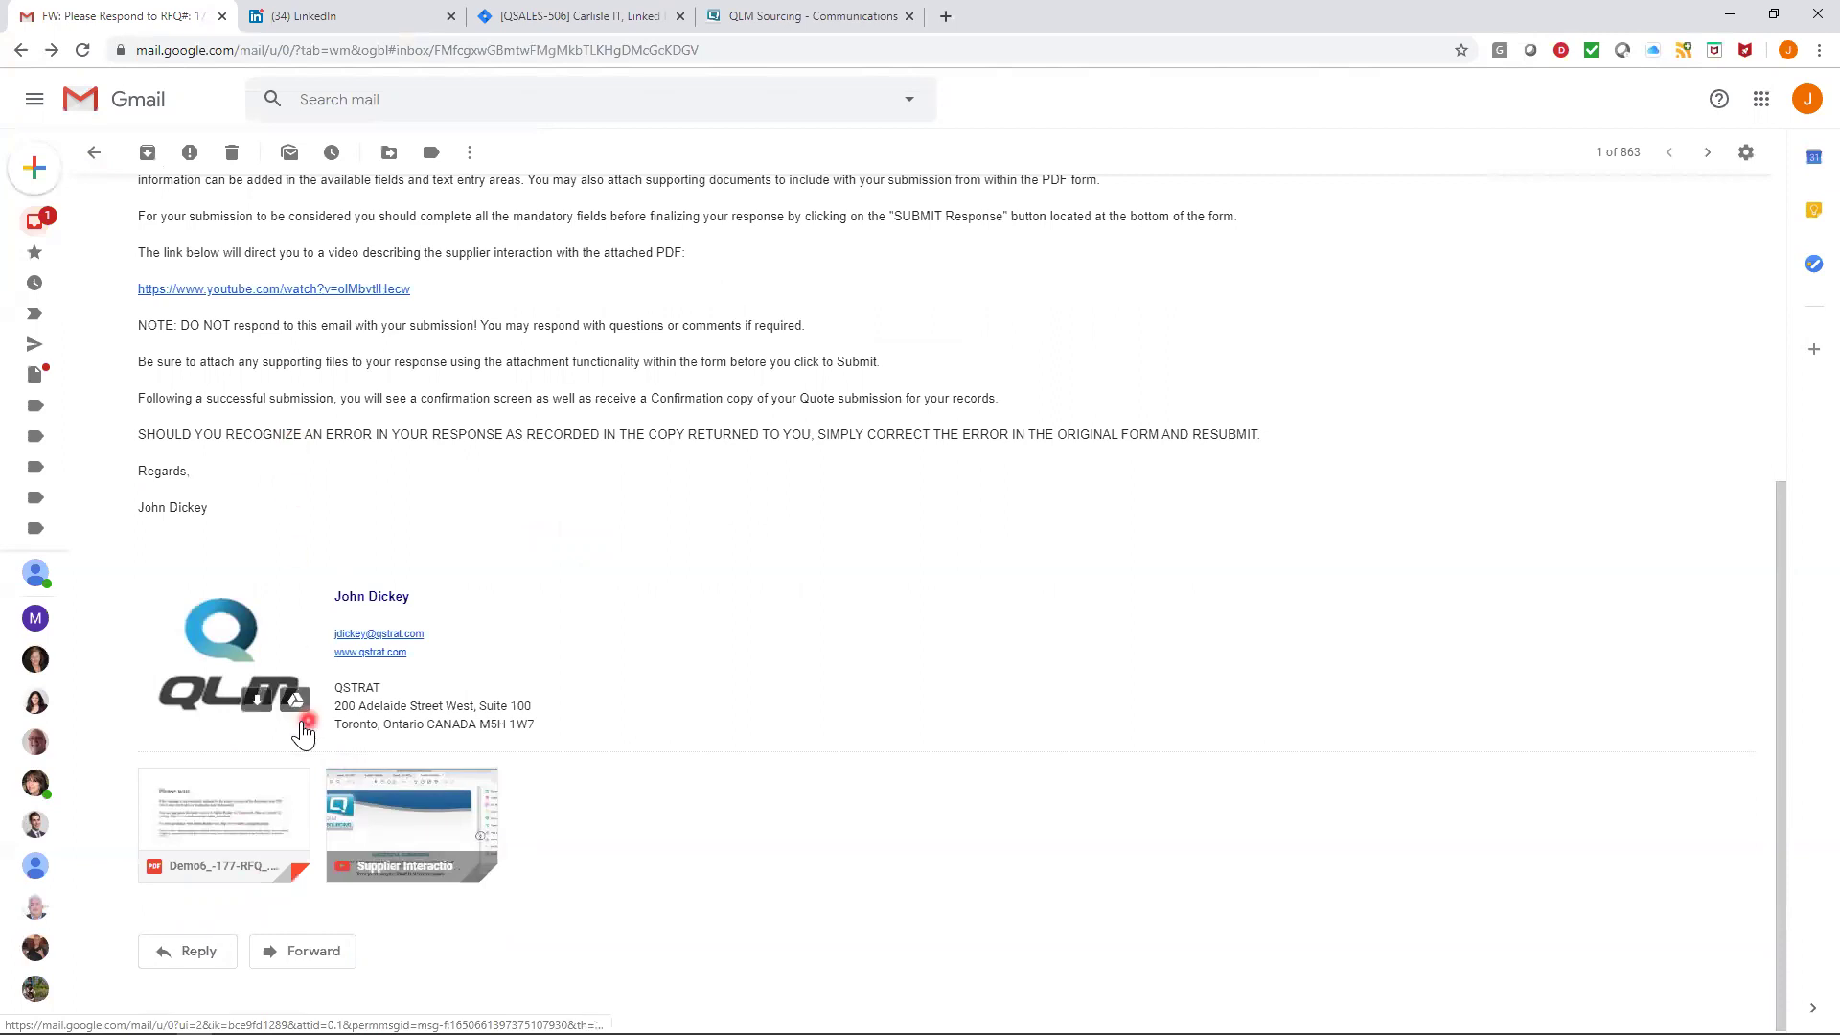
{"action": "left_click", "coordinate": [182, 862]}
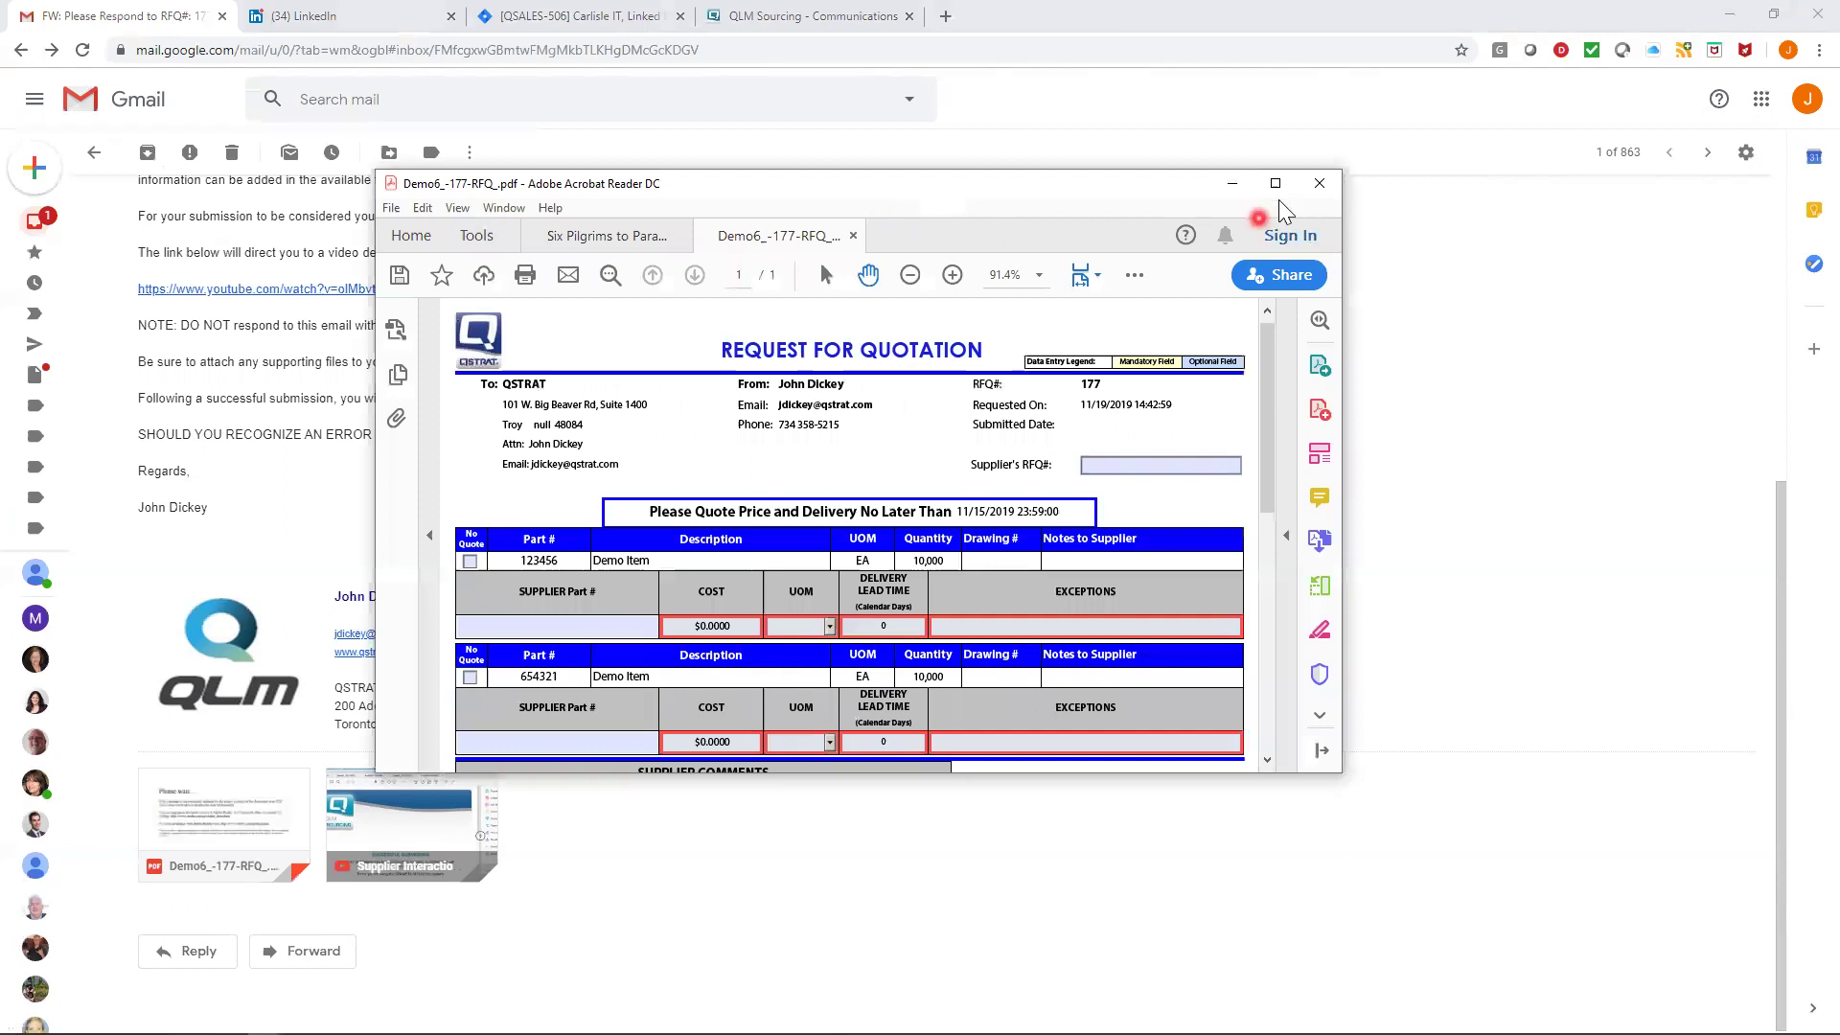
- Maximize the Acrobat Reader window and scroll to the quote lines
{"action": "left_click", "coordinate": [1275, 183]}
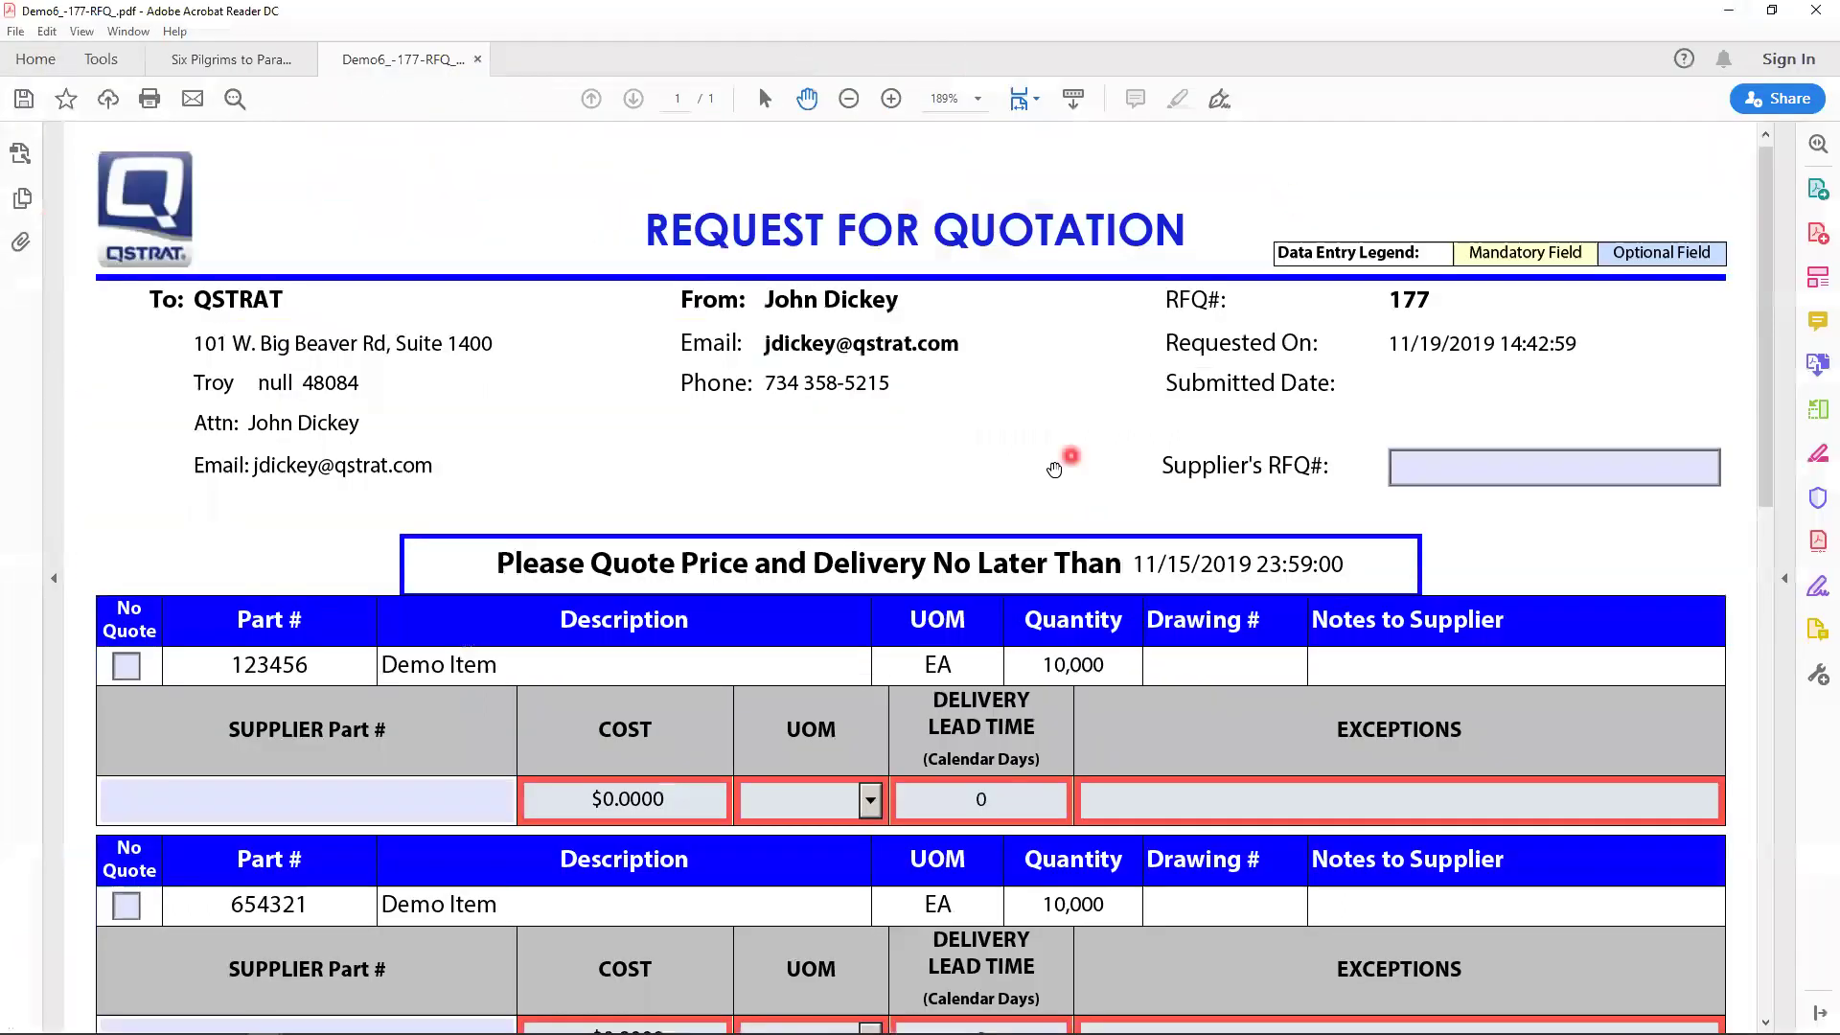
{"action": "scroll", "coordinate": [931, 560], "scroll_direction": "down", "scroll_amount": 4}
{"action": "scroll", "coordinate": [938, 563], "scroll_direction": "up", "scroll_amount": 4}
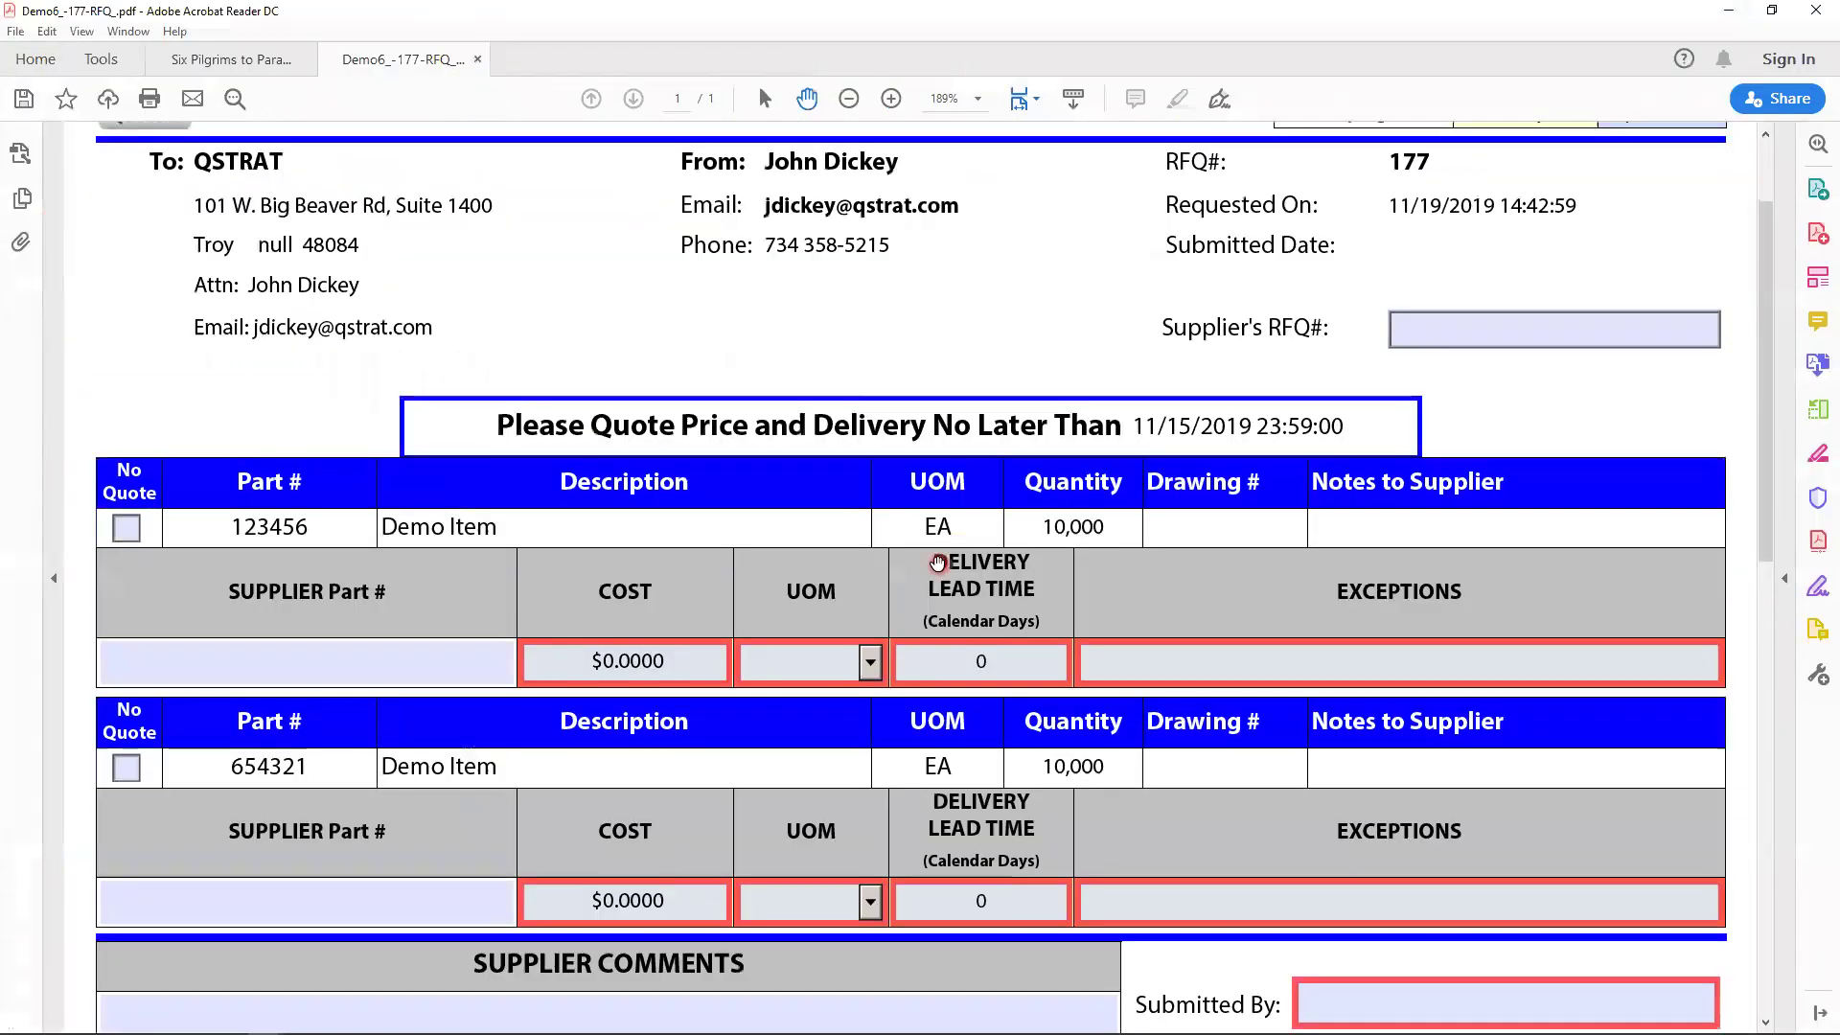
{"action": "scroll", "coordinate": [938, 563], "scroll_direction": "down", "scroll_amount": 1}
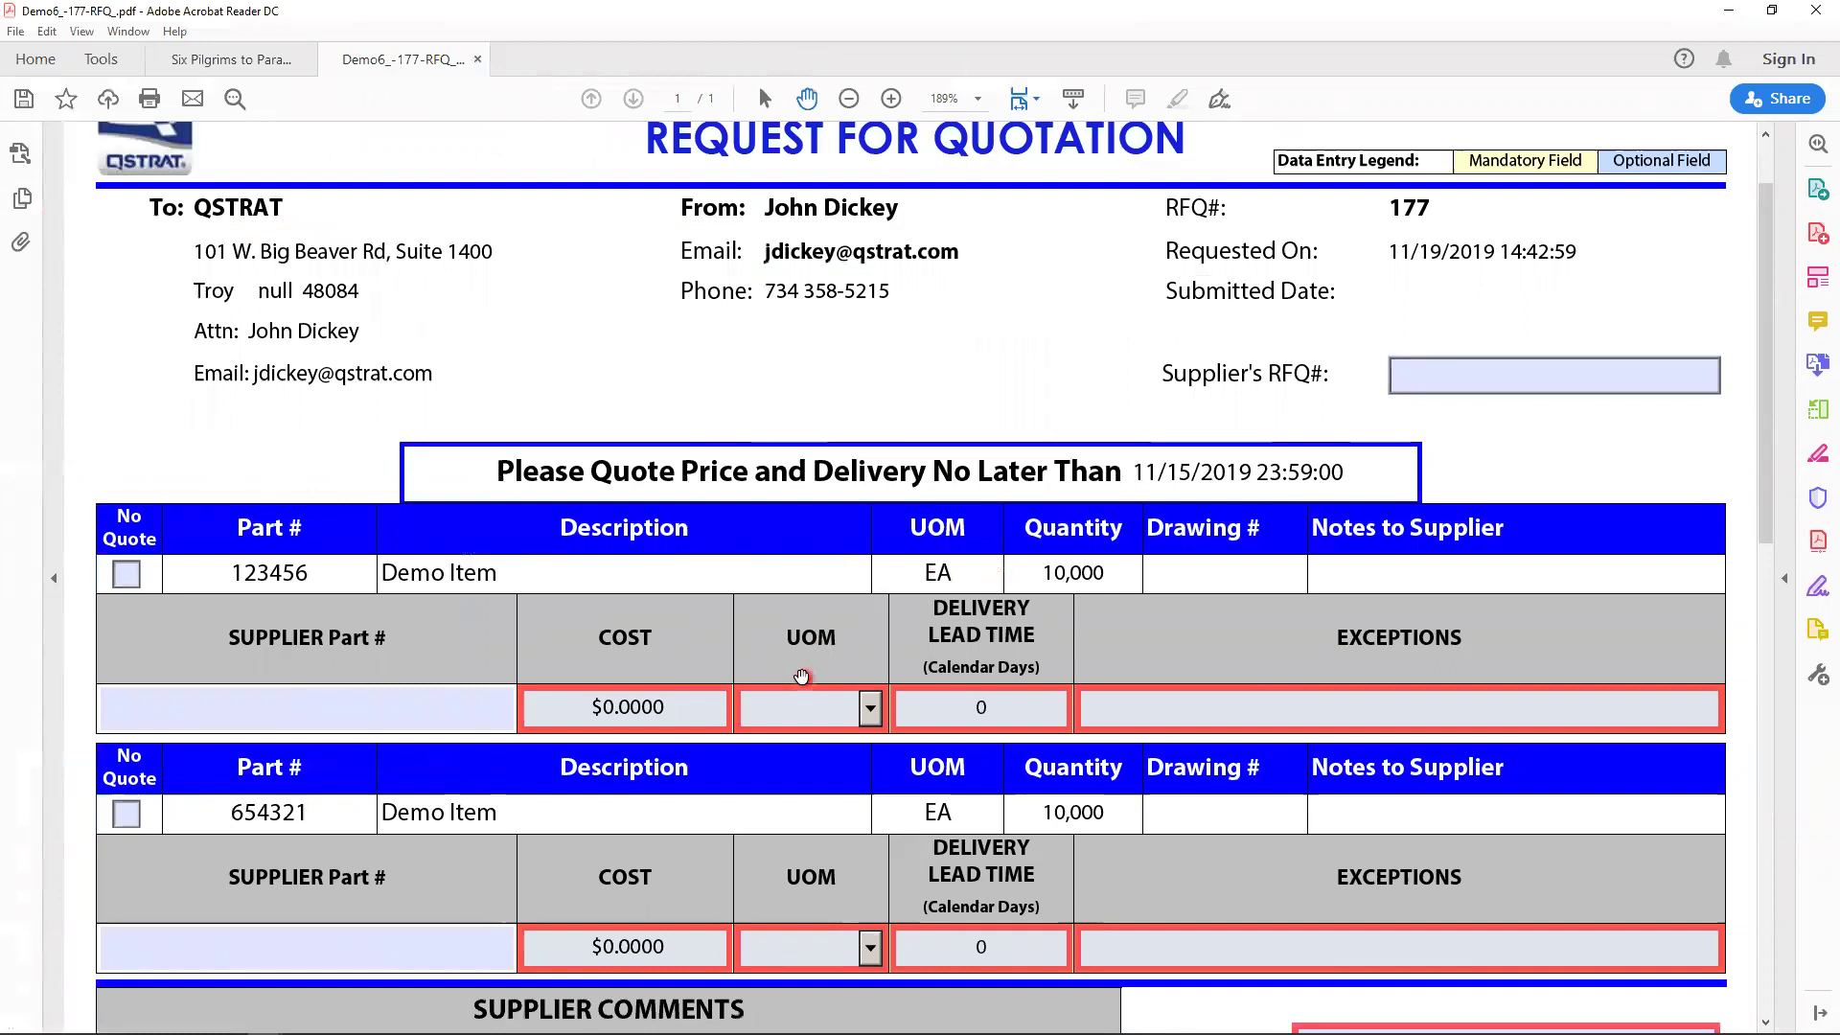
- Give part 123456 a cost of .25 and a UOM of EA
{"action": "left_click", "coordinate": [753, 695]}
{"action": "left_click", "coordinate": [672, 707]}
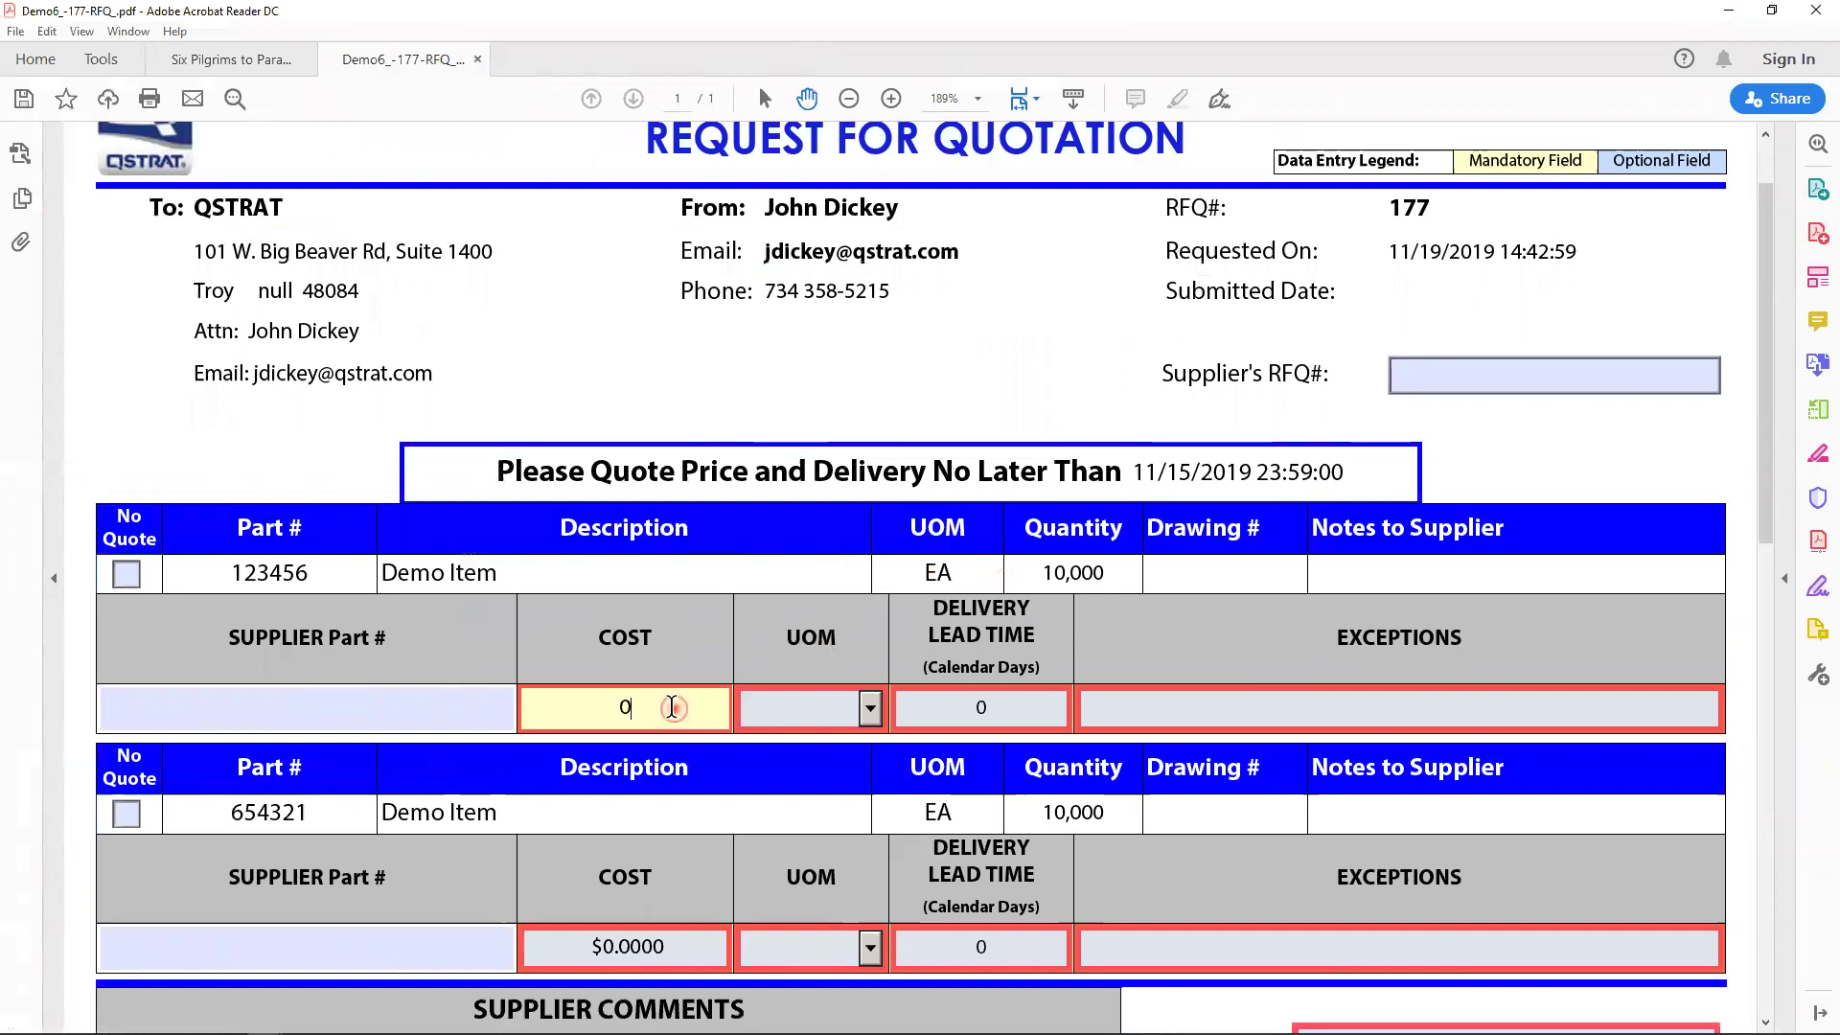
{"action": "type", "text": ".25"}
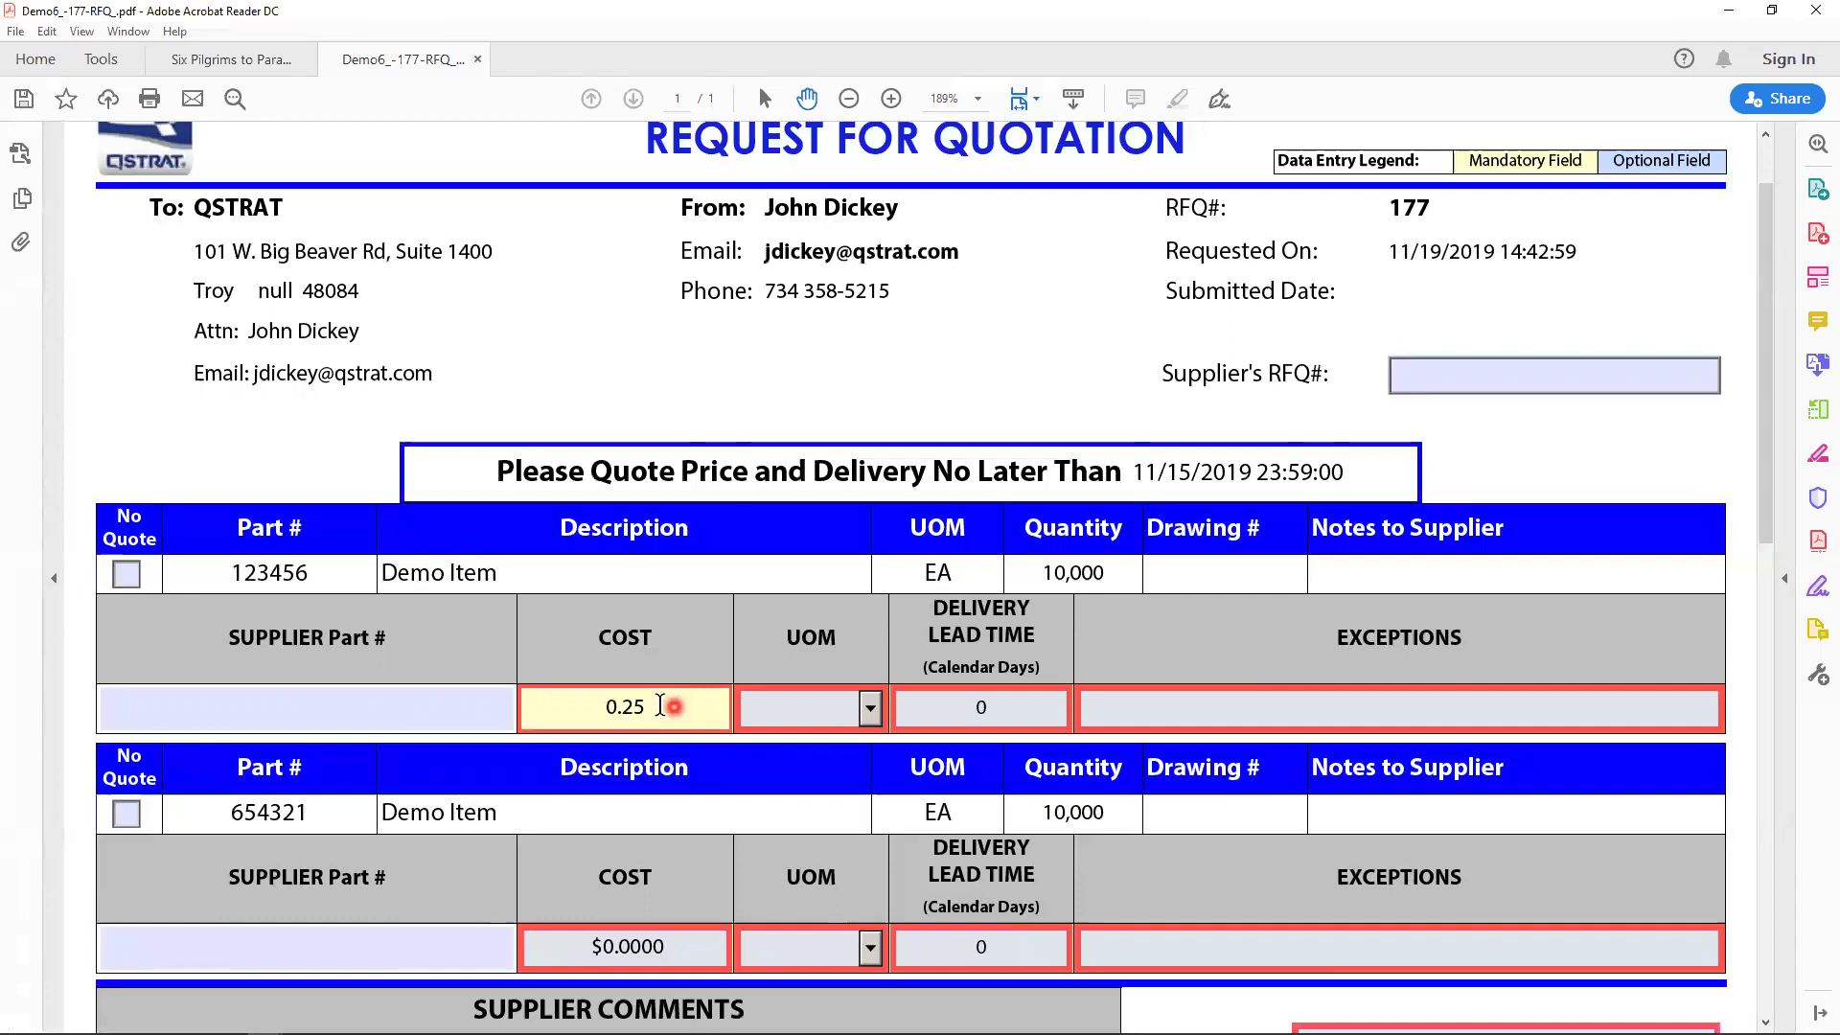
{"action": "key", "text": "Tab"}
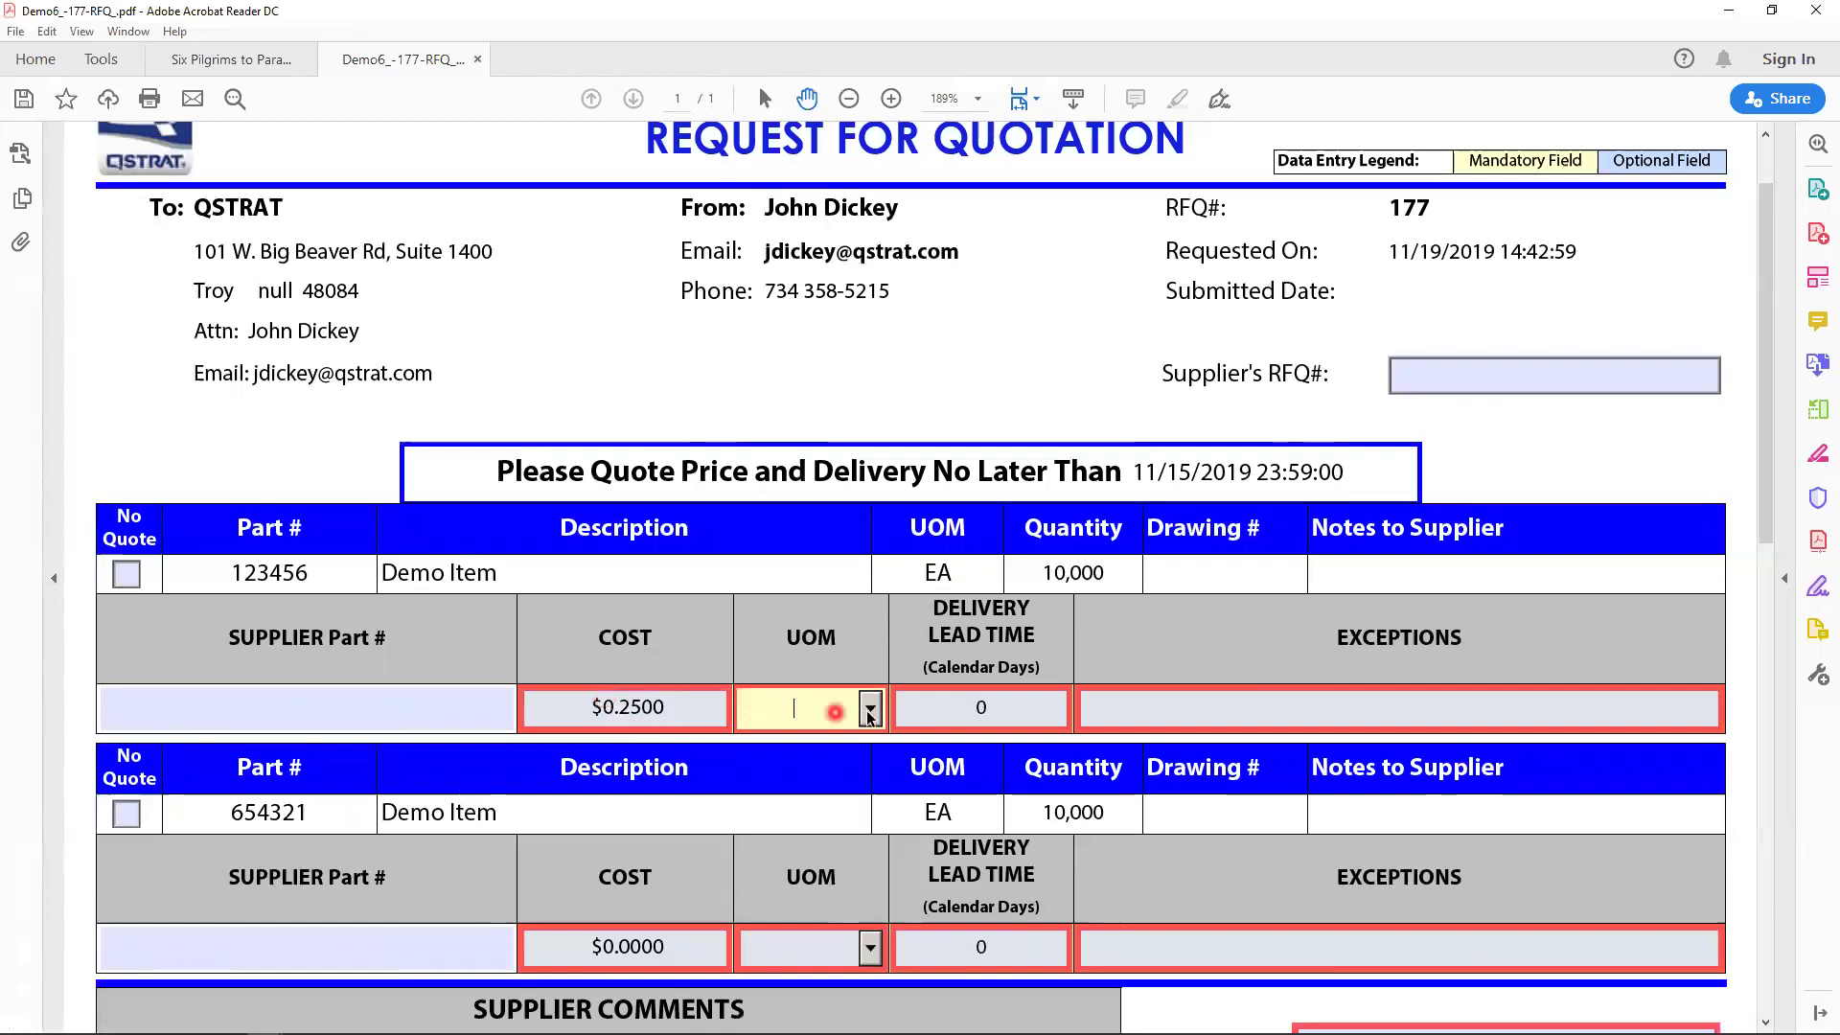
{"action": "left_click", "coordinate": [871, 710]}
{"action": "left_click", "coordinate": [811, 741]}
{"action": "left_click", "coordinate": [968, 709]}
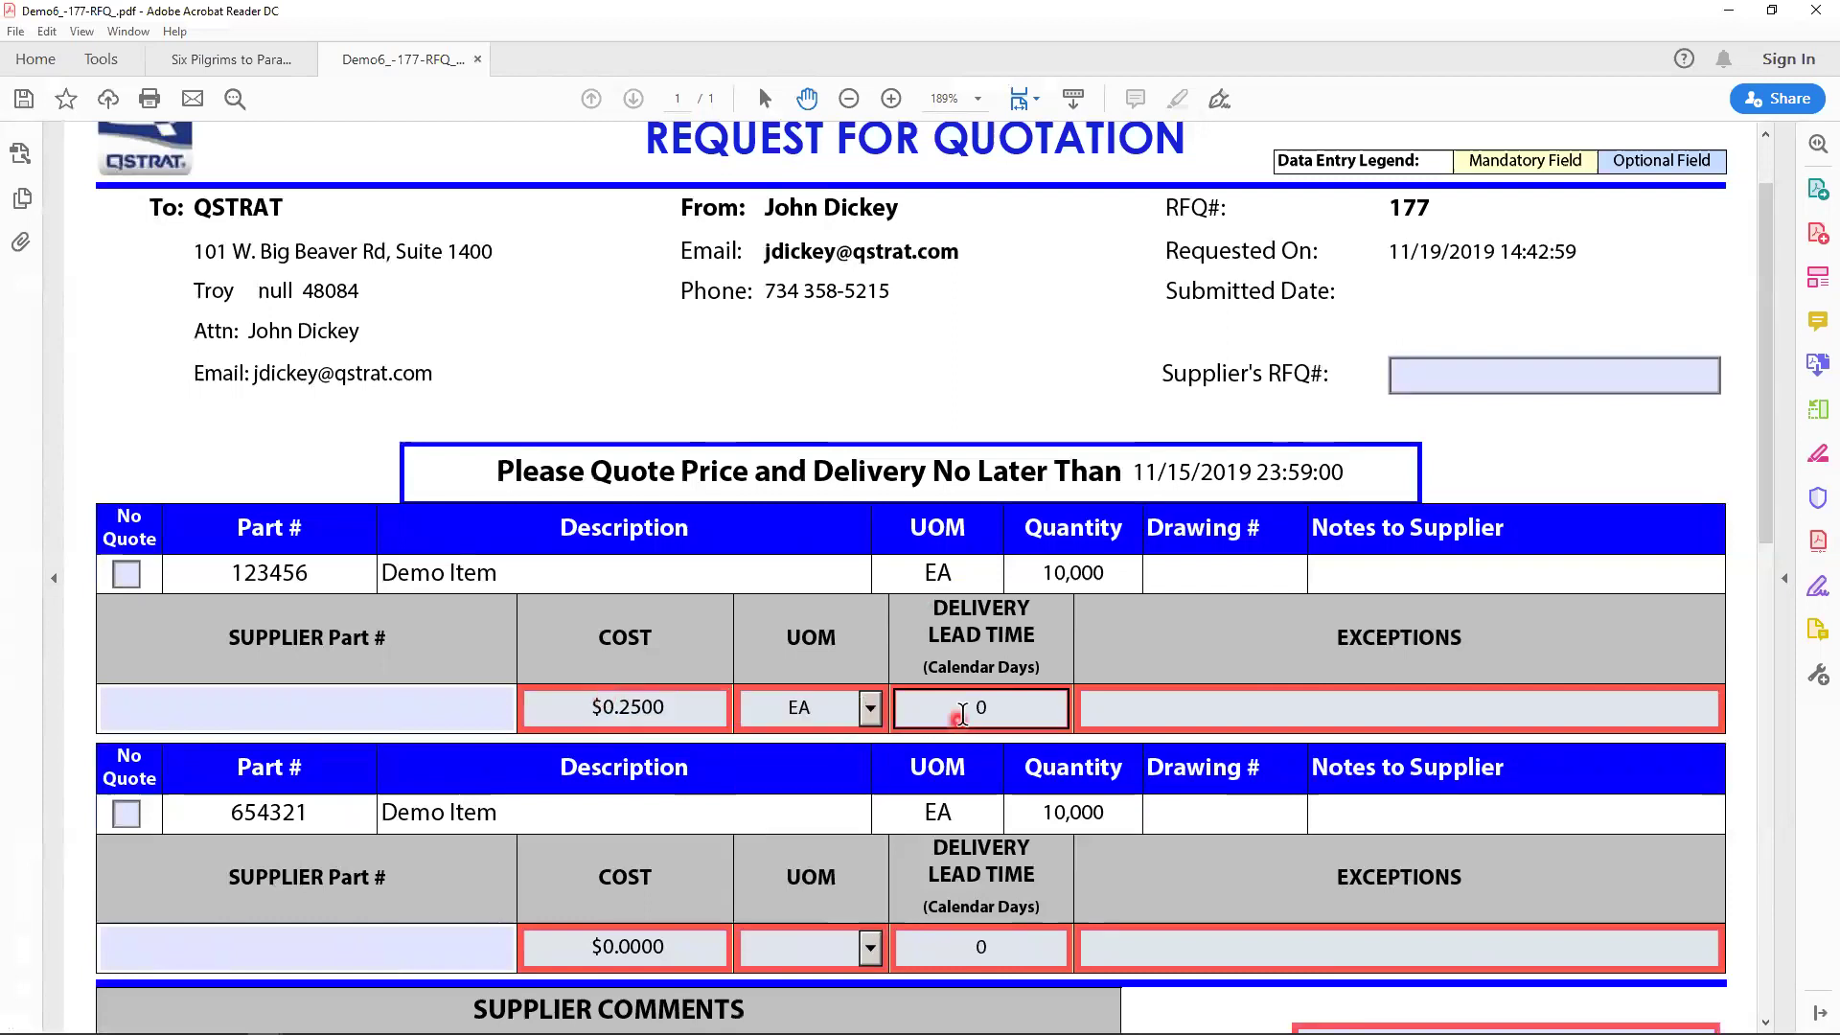
- Set part 123456's lead time to 14 and Exceptions to 'No Exceptions'
{"action": "double_click", "coordinate": [968, 708]}
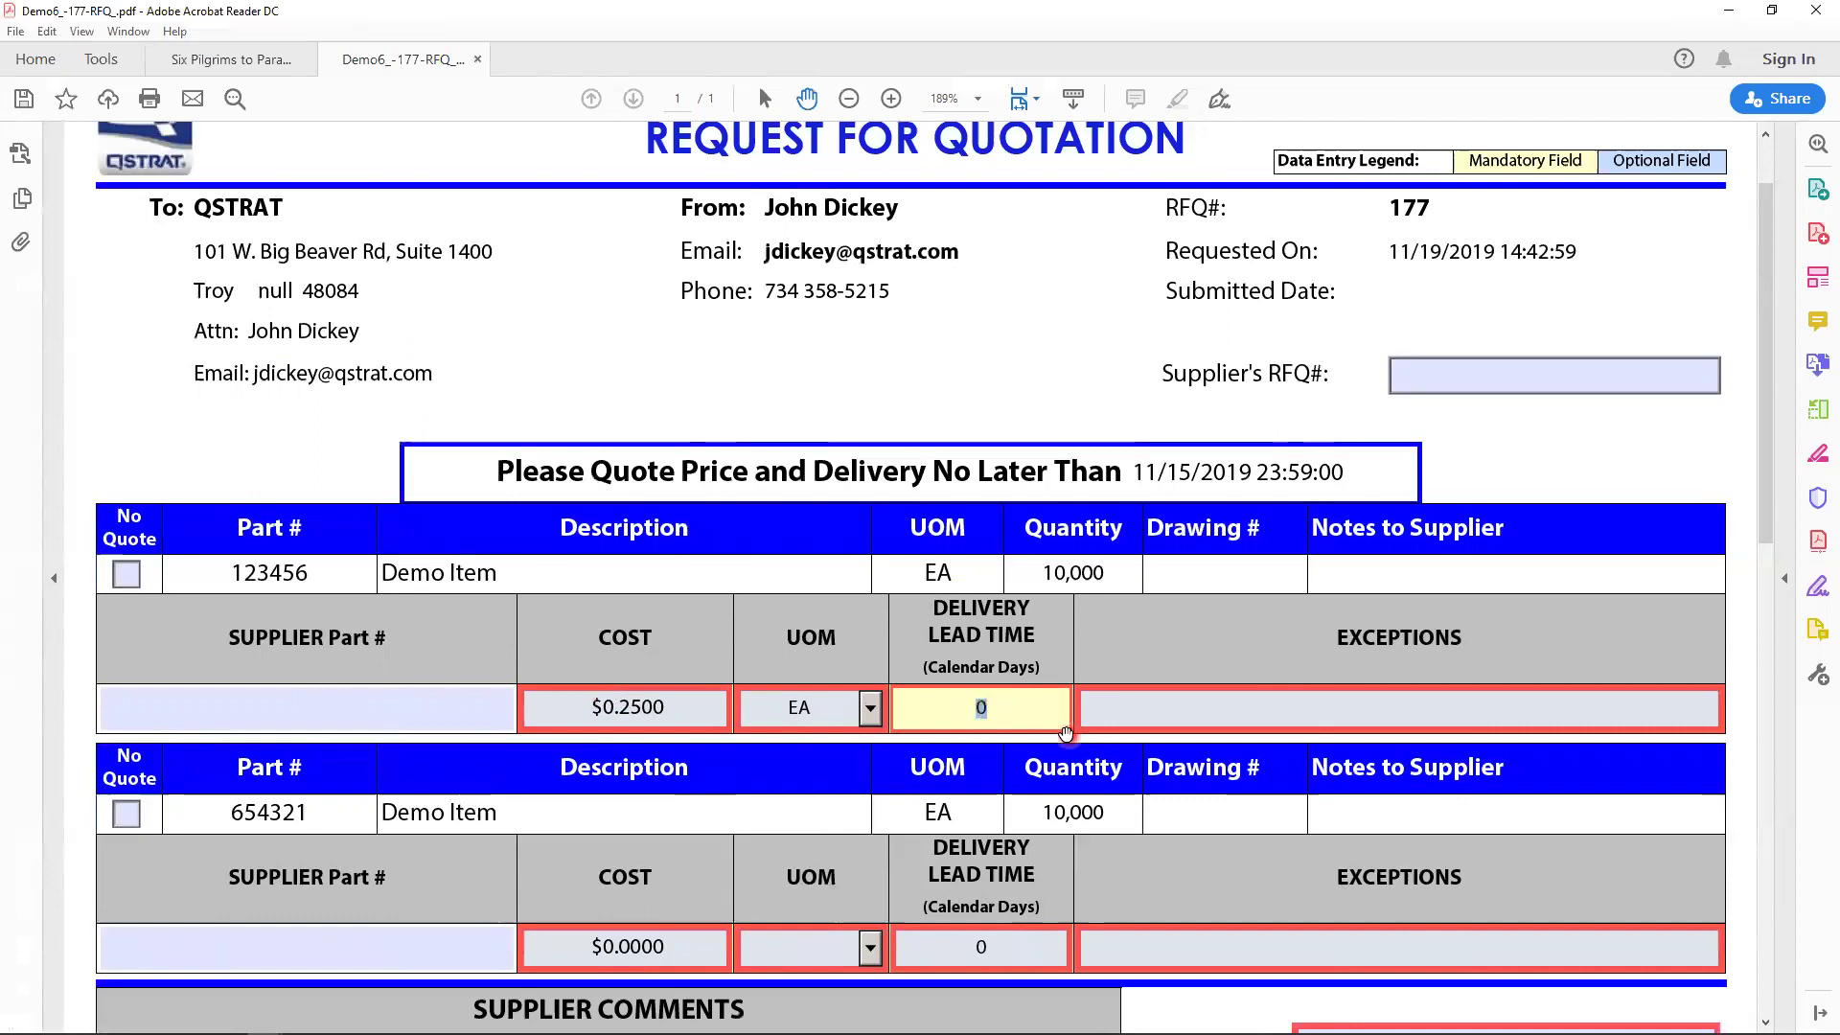
{"action": "type", "text": "14"}
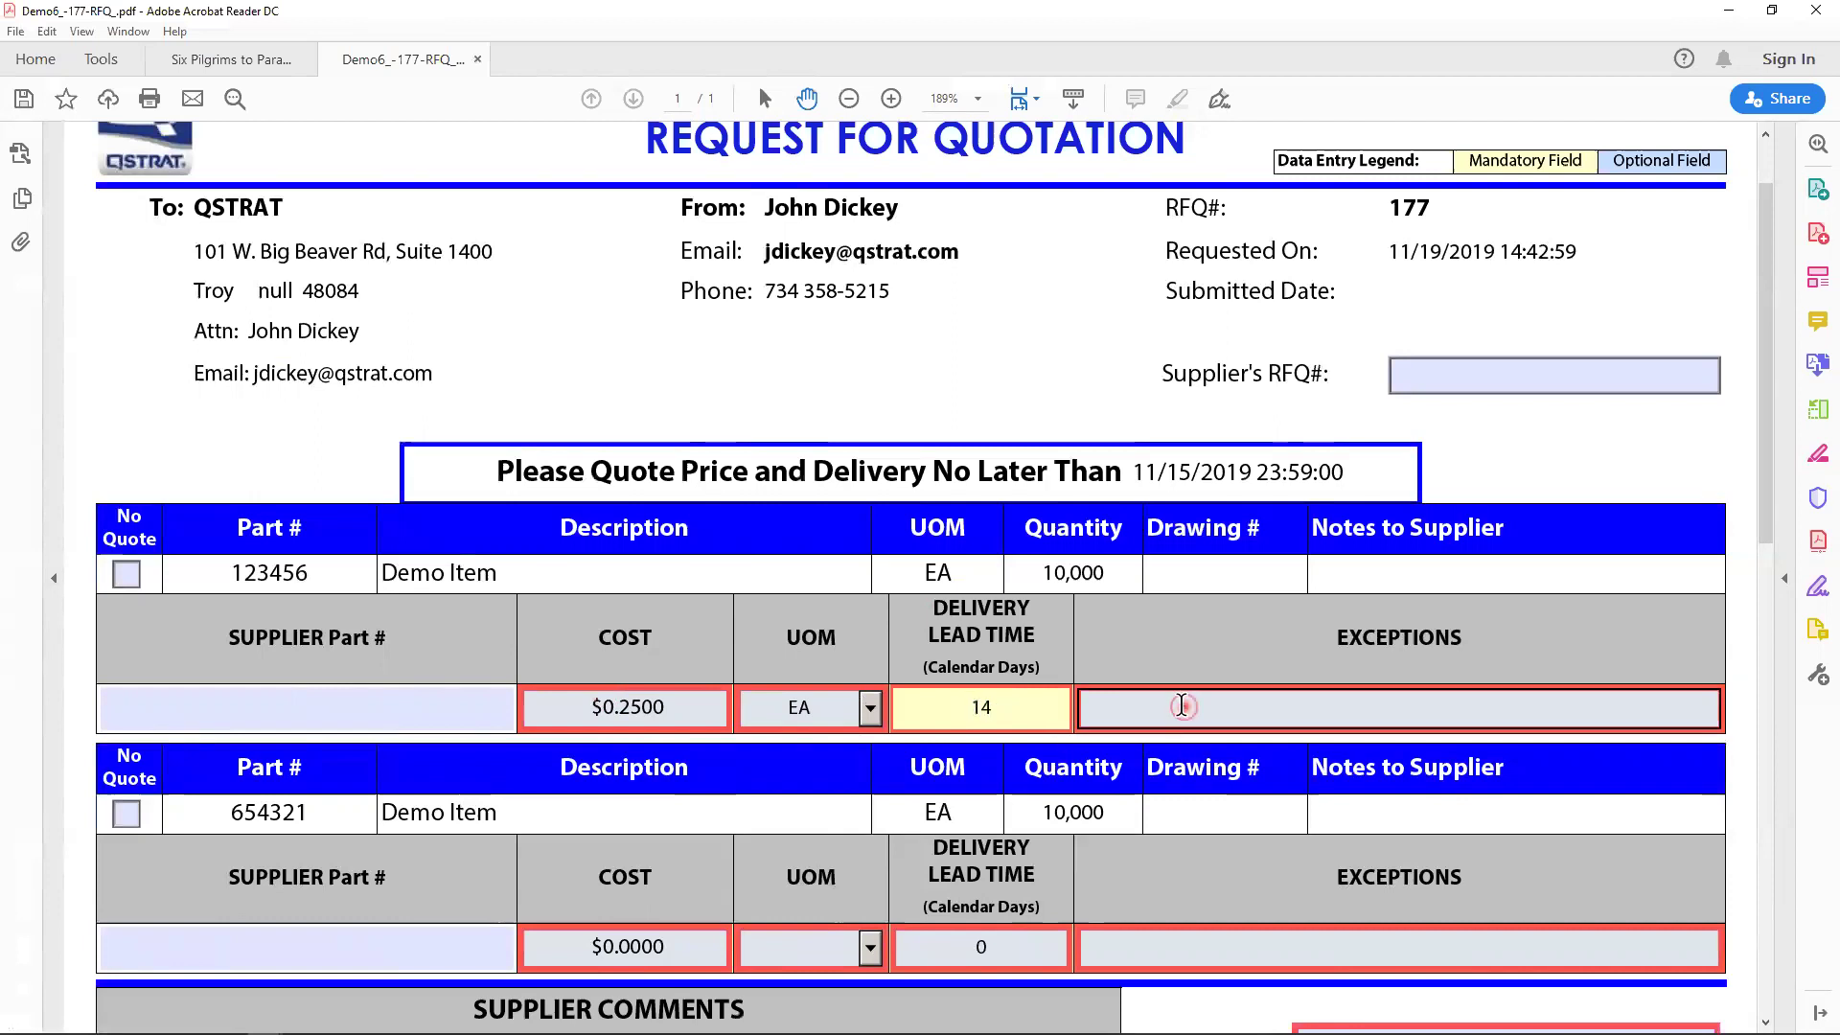
{"action": "left_click", "coordinate": [1181, 706]}
{"action": "type", "text": "No "}
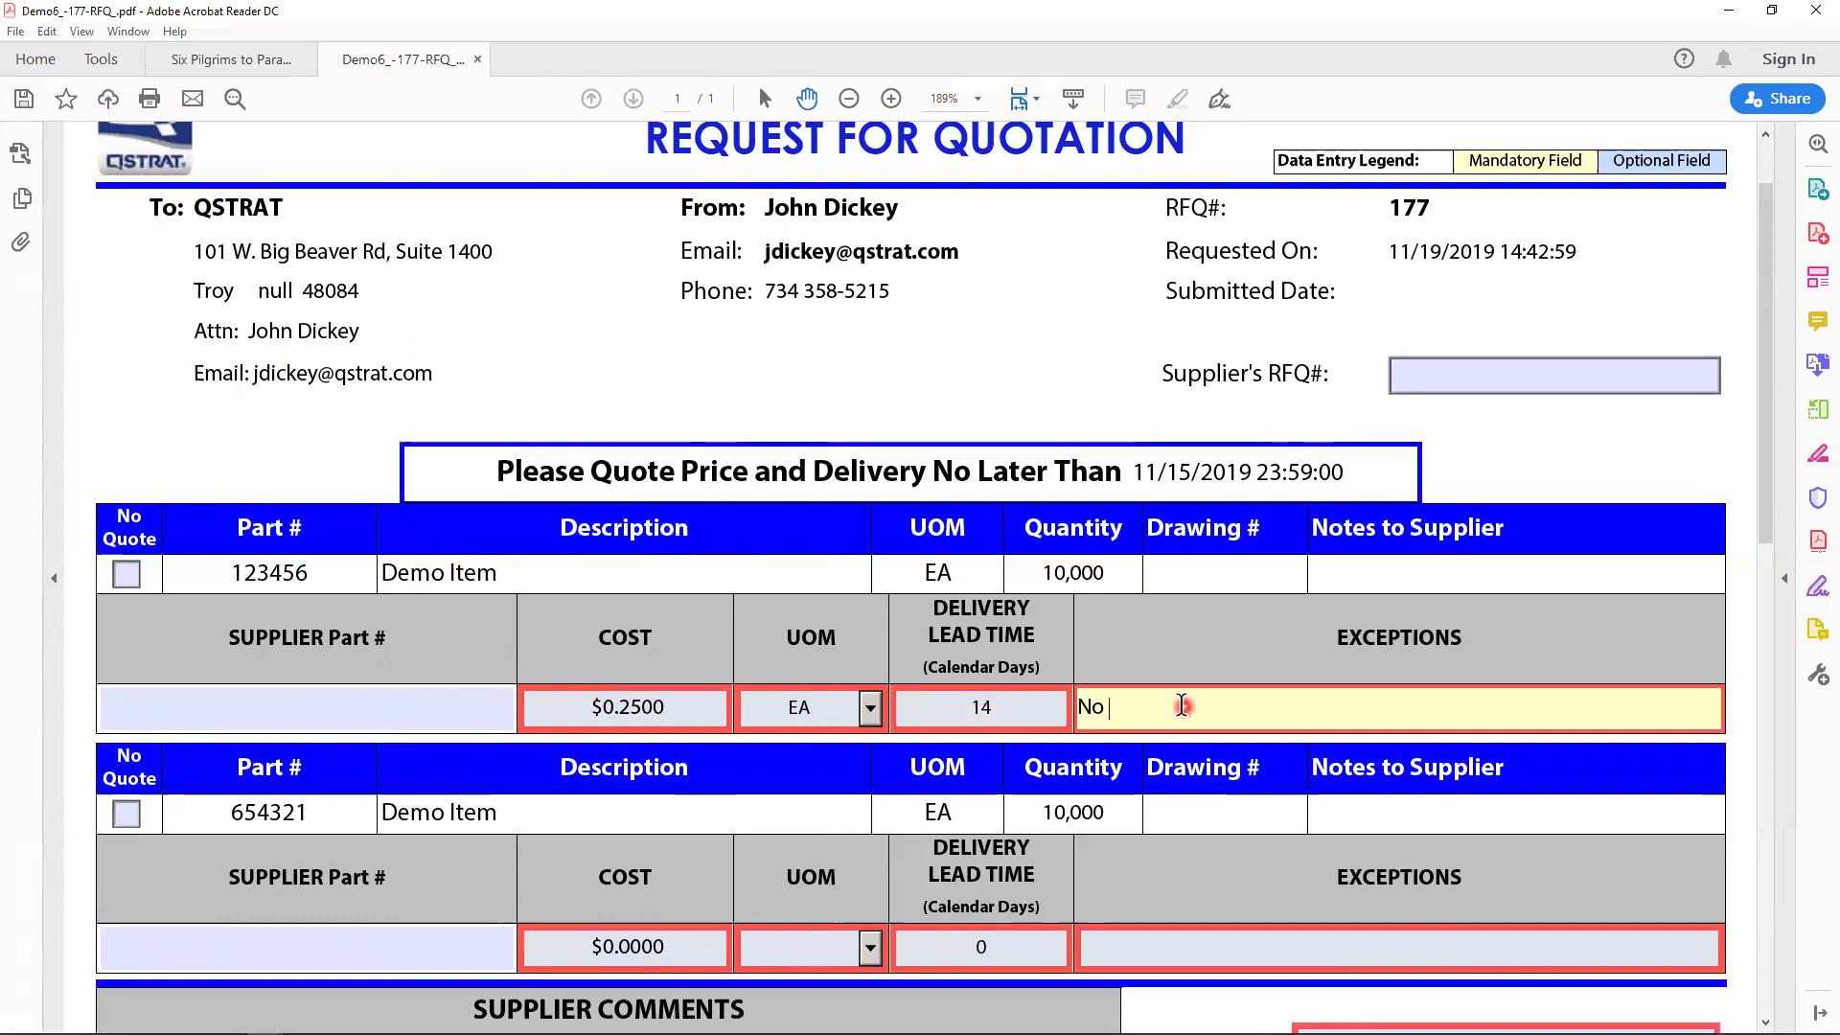
{"action": "type", "text": "Exceptions"}
- Quote part 654321 at .50 per EA, 14-day lead time, No Exceptions
{"action": "scroll", "coordinate": [1063, 776], "scroll_direction": "down", "scroll_amount": 3}
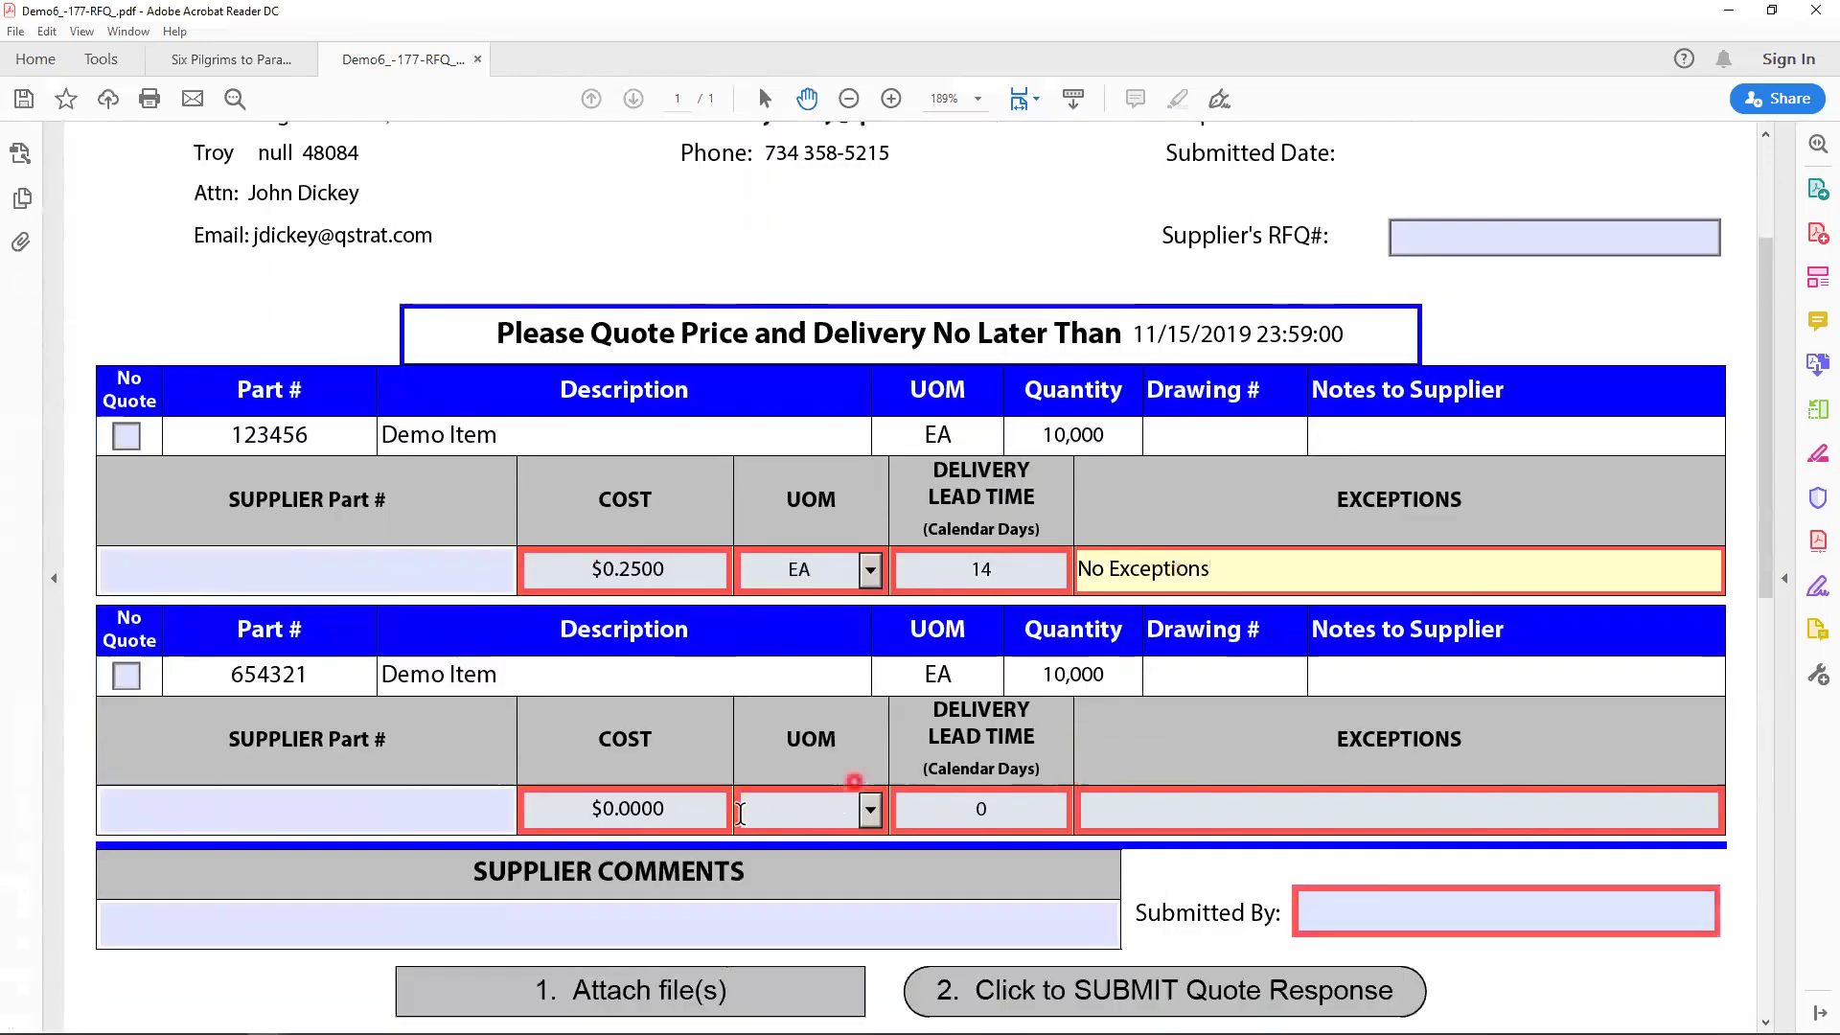
{"action": "left_click", "coordinate": [687, 814]}
{"action": "left_click_drag", "start_coordinate": [568, 809], "coordinate": [641, 810]}
{"action": "type", "text": ".50"}
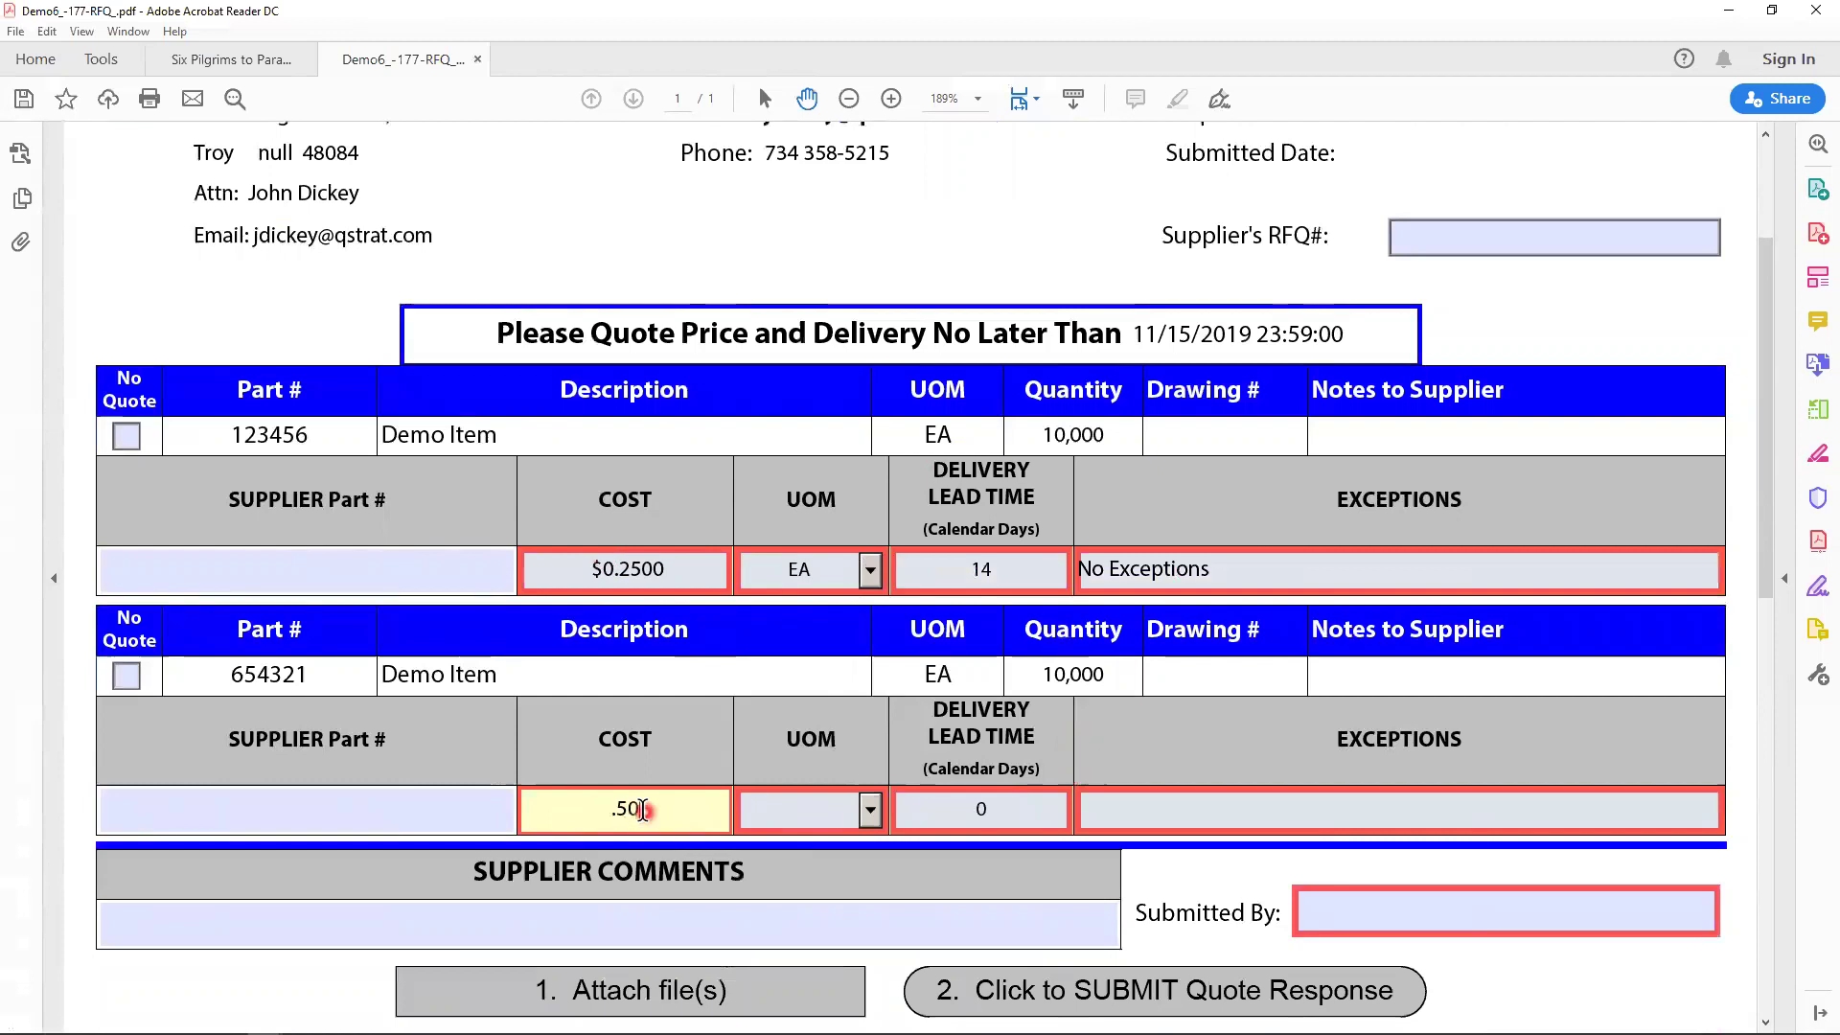
{"action": "key", "text": "Tab"}
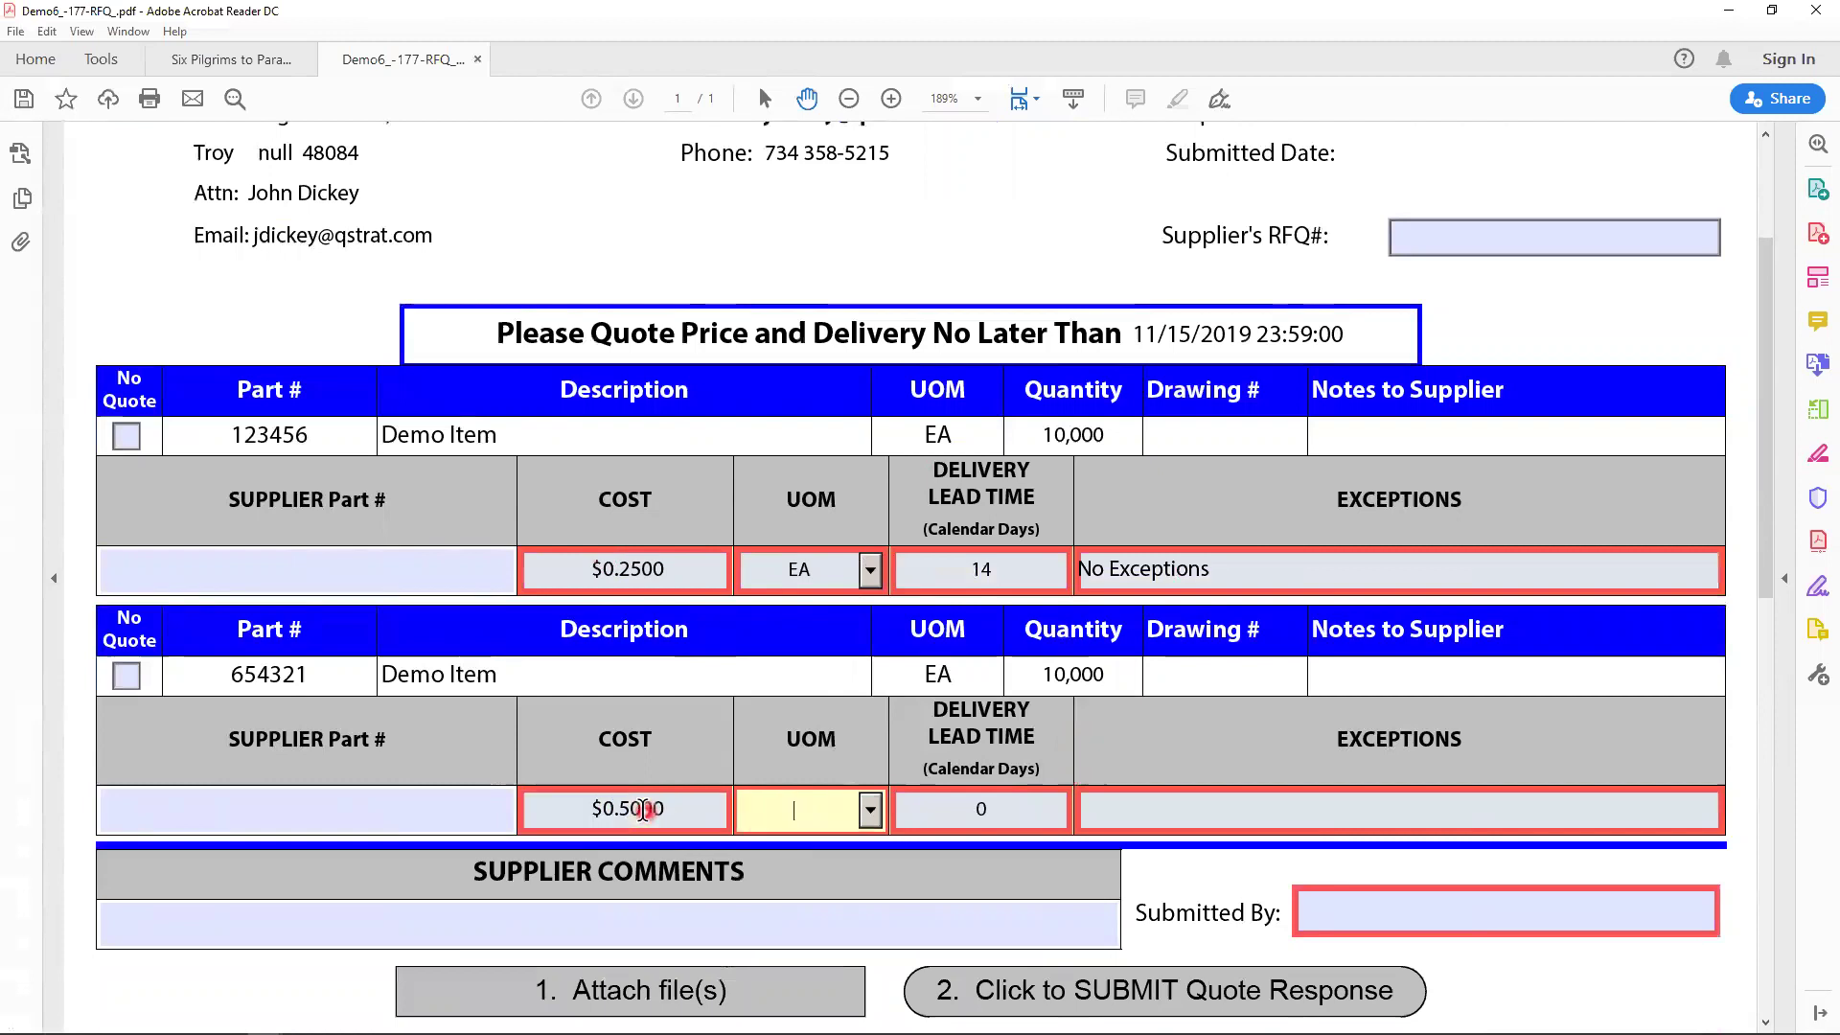
{"action": "type", "text": "EA"}
{"action": "key", "text": "Tab"}
{"action": "type", "text": "14"}
{"action": "key", "text": "Tab"}
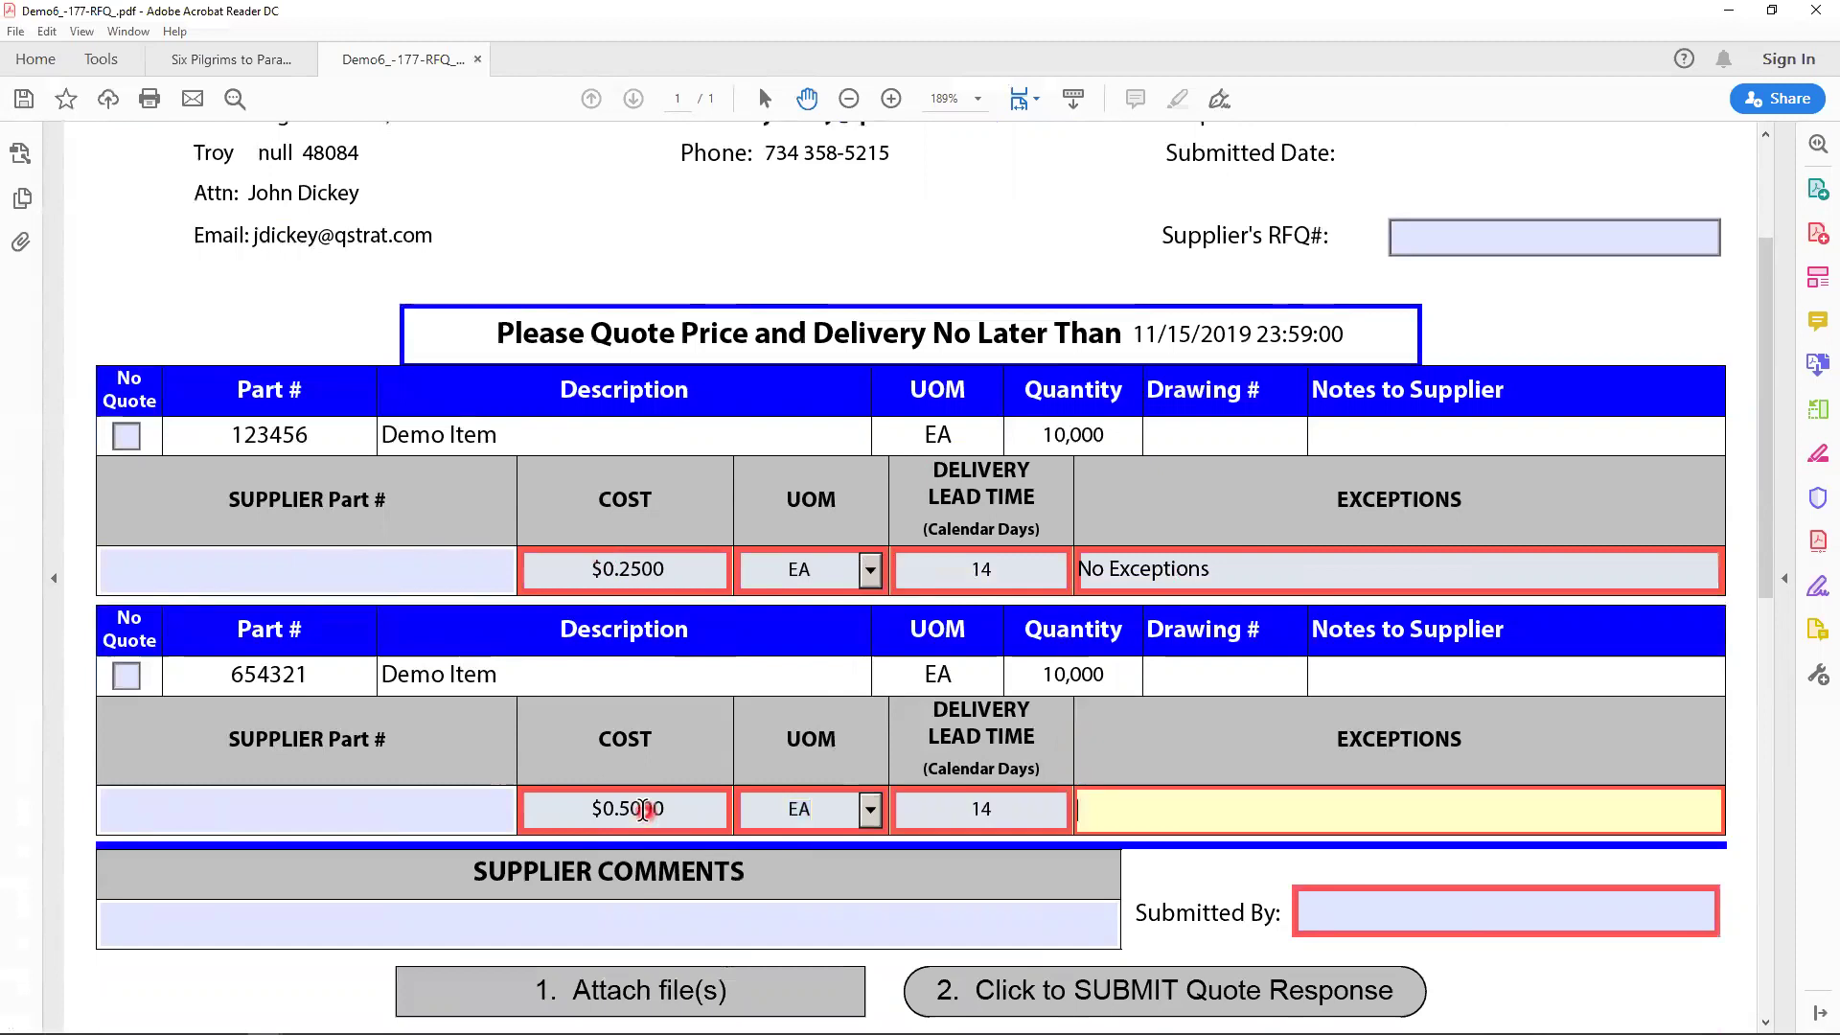
{"action": "type", "text": "No Exceptions"}
- Write 'Thanks for including us in the quote!' in Supplier Comments, fixing the typo
{"action": "left_click", "coordinate": [468, 926]}
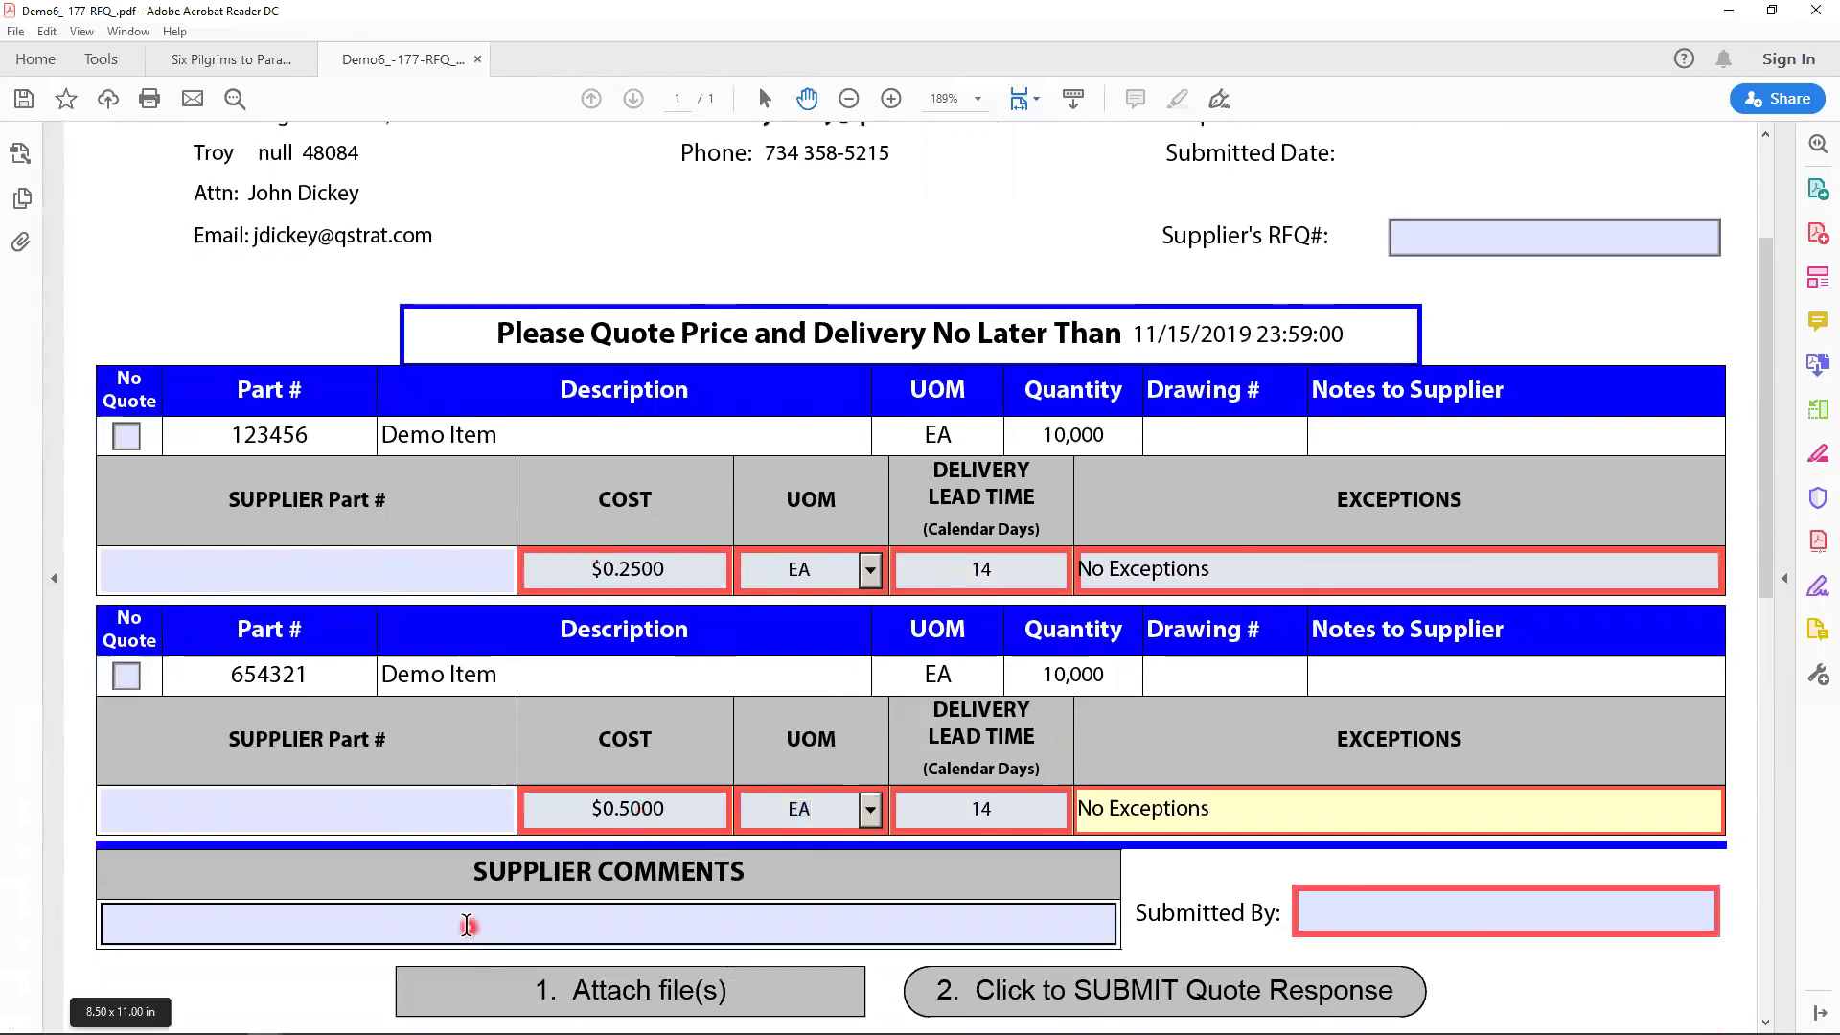
{"action": "type", "text": "Thank"}
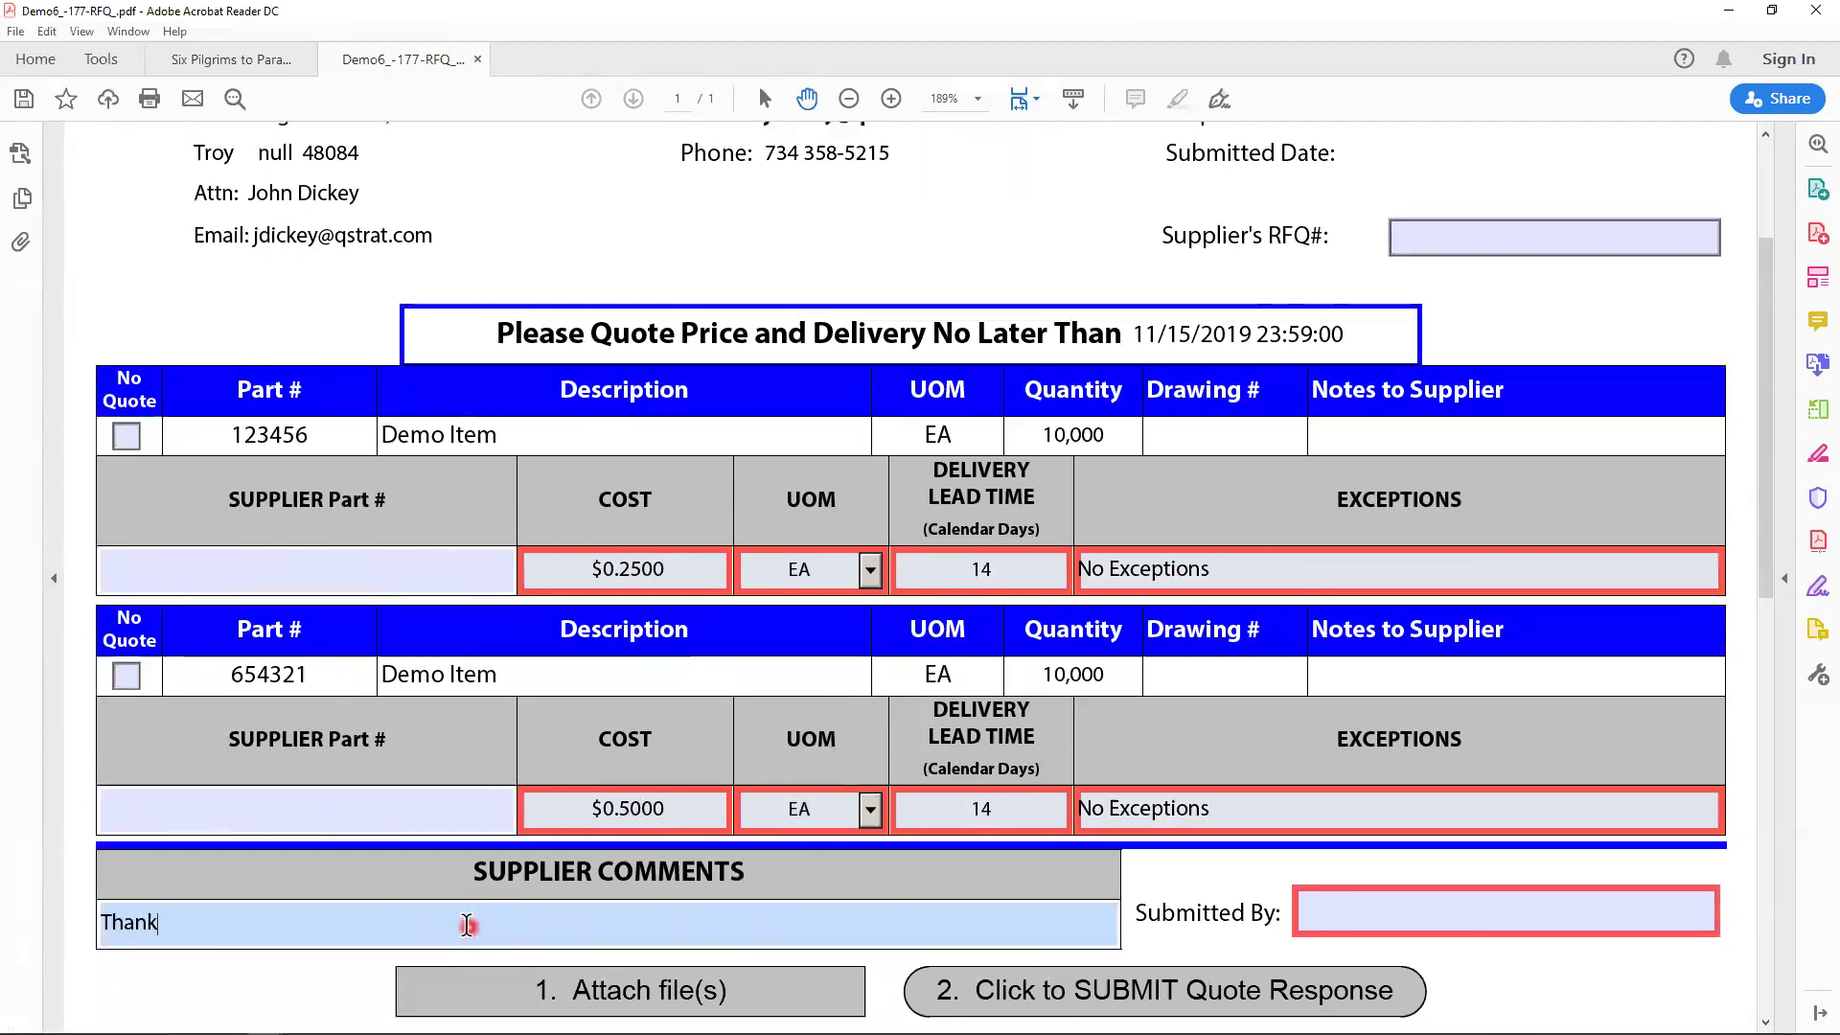
{"action": "type", "text": "s for includ"}
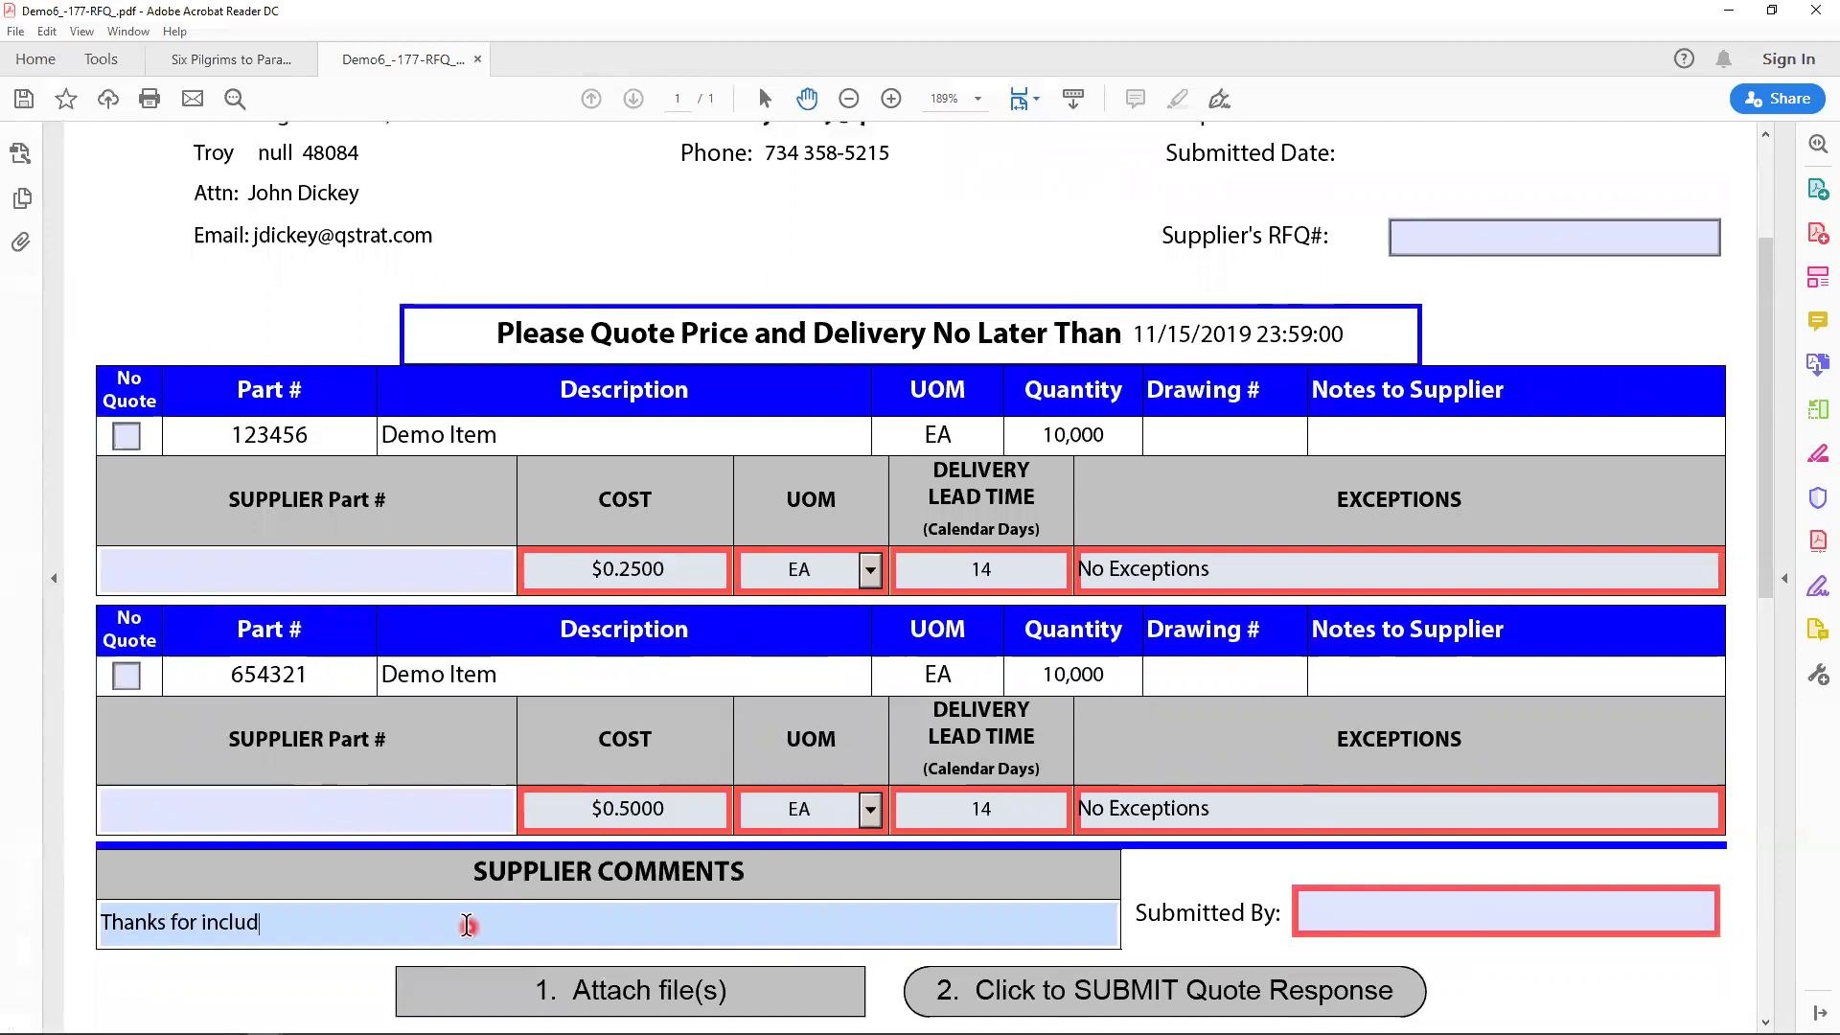
{"action": "type", "text": "ing us in the qy"}
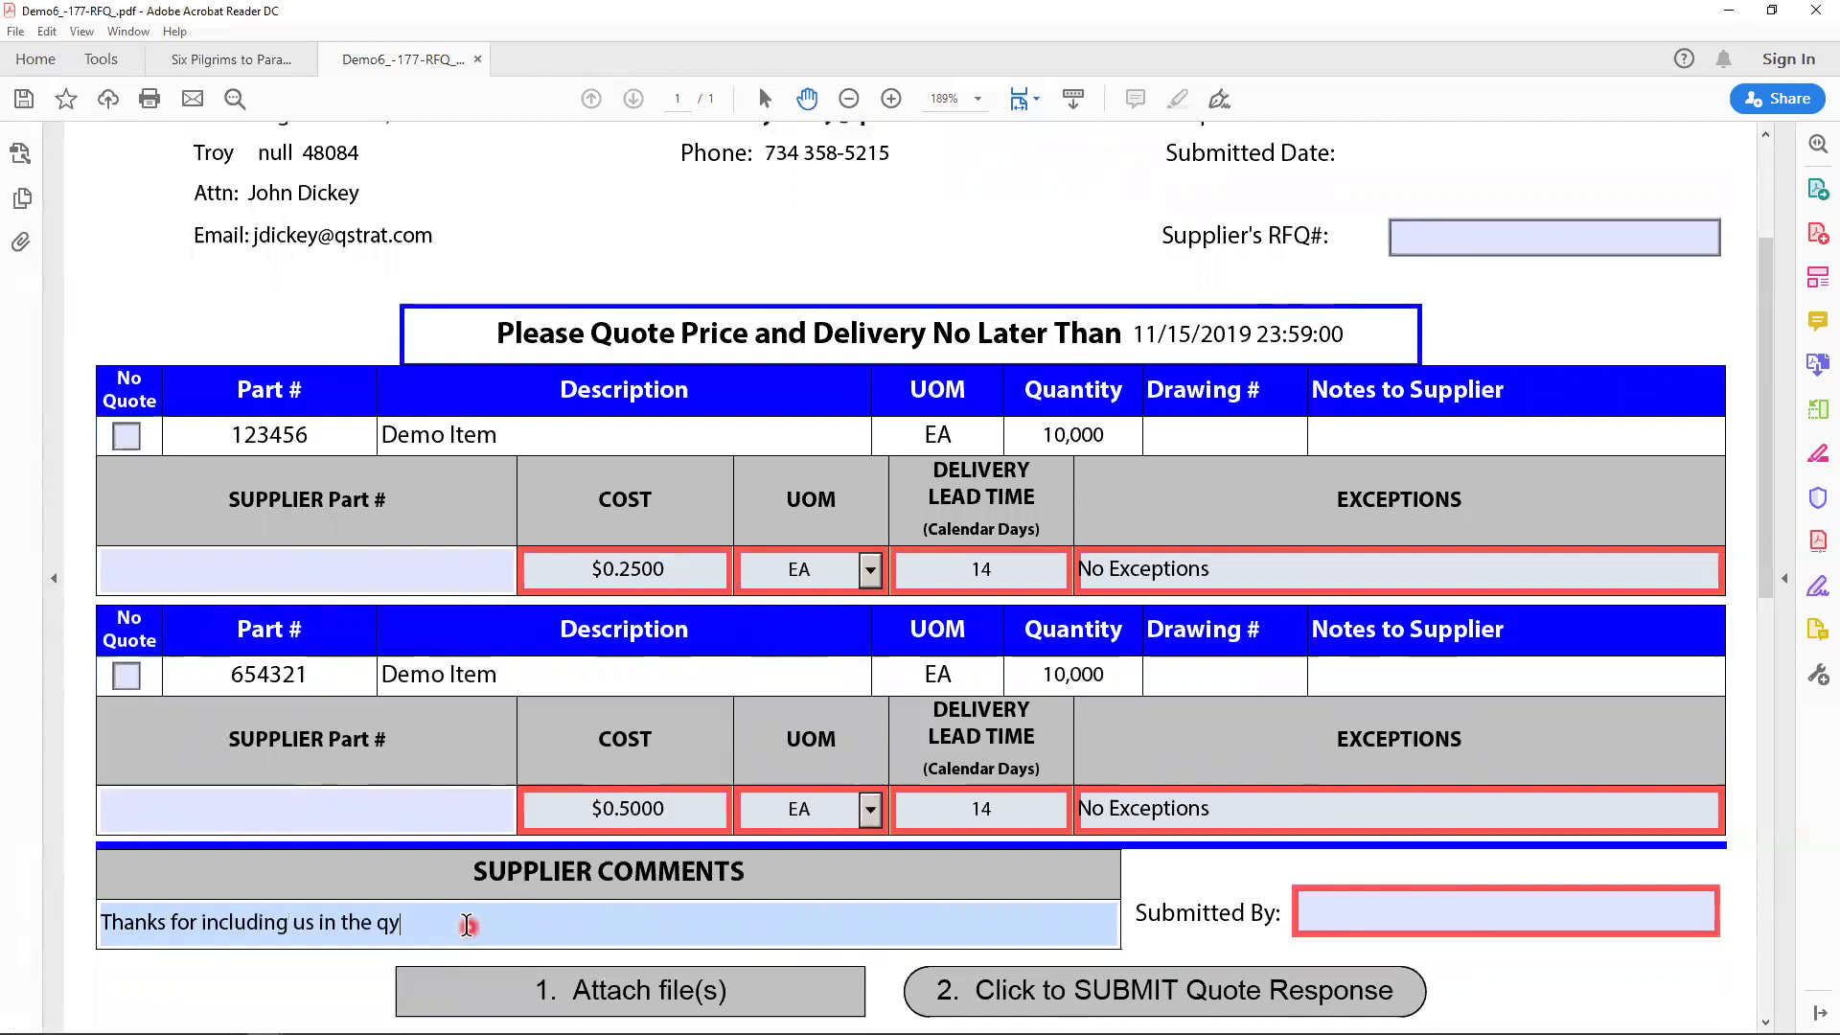
{"action": "key", "text": "BackSpace"}
{"action": "type", "text": "uote!"}
- Enter the submitter's name in Submitted By and submit the quote response
{"action": "left_click", "coordinate": [1327, 918]}
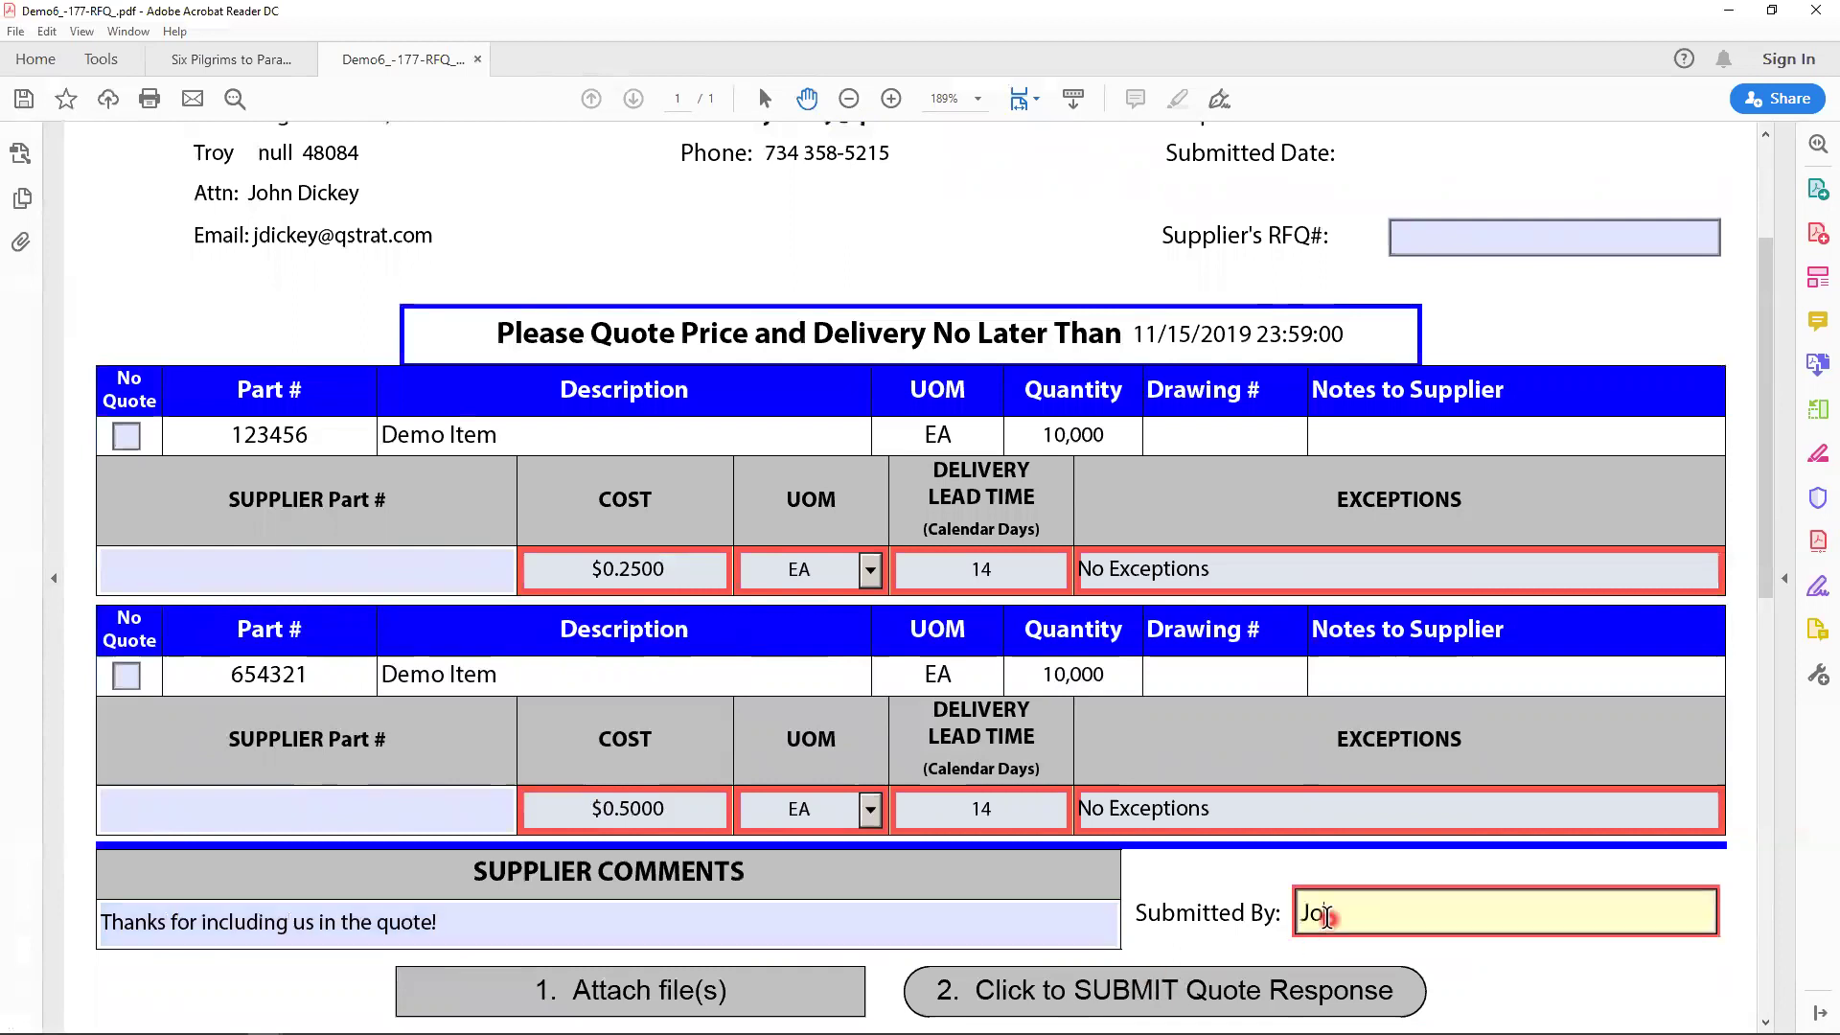
{"action": "scroll", "coordinate": [1263, 754], "scroll_direction": "down", "scroll_amount": 2}
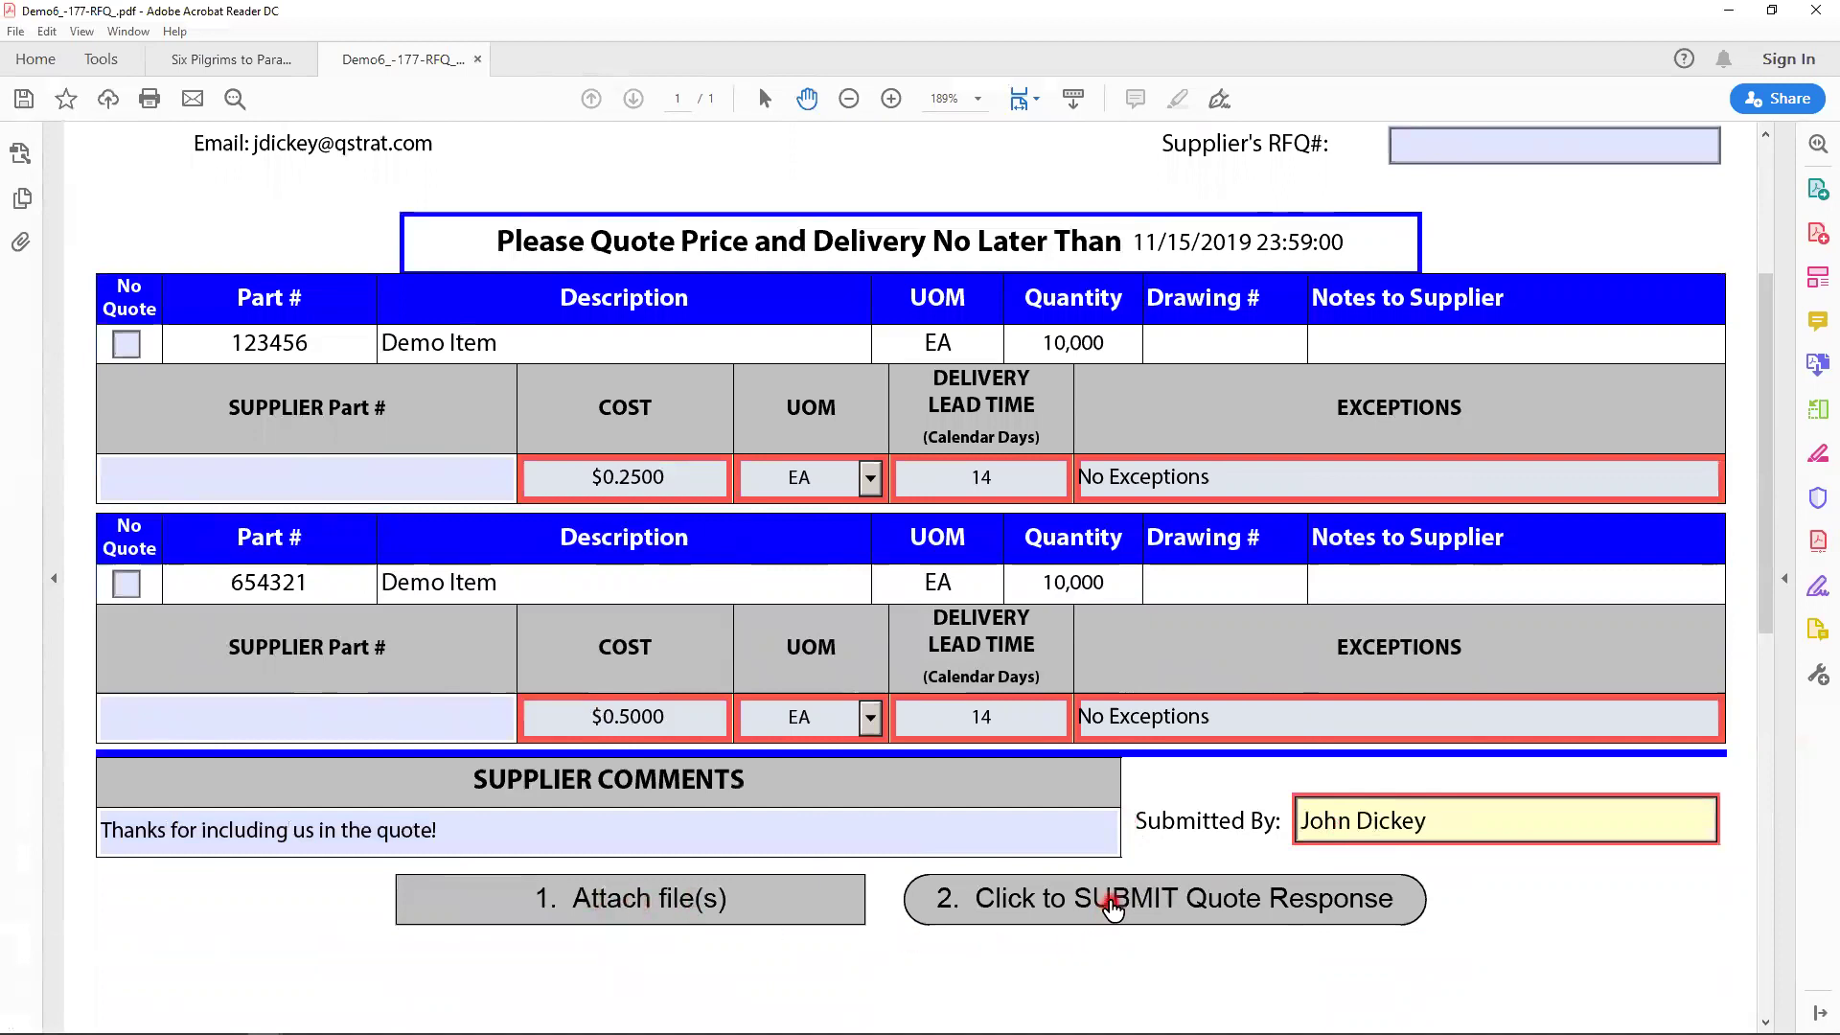
{"action": "left_click", "coordinate": [1111, 905]}
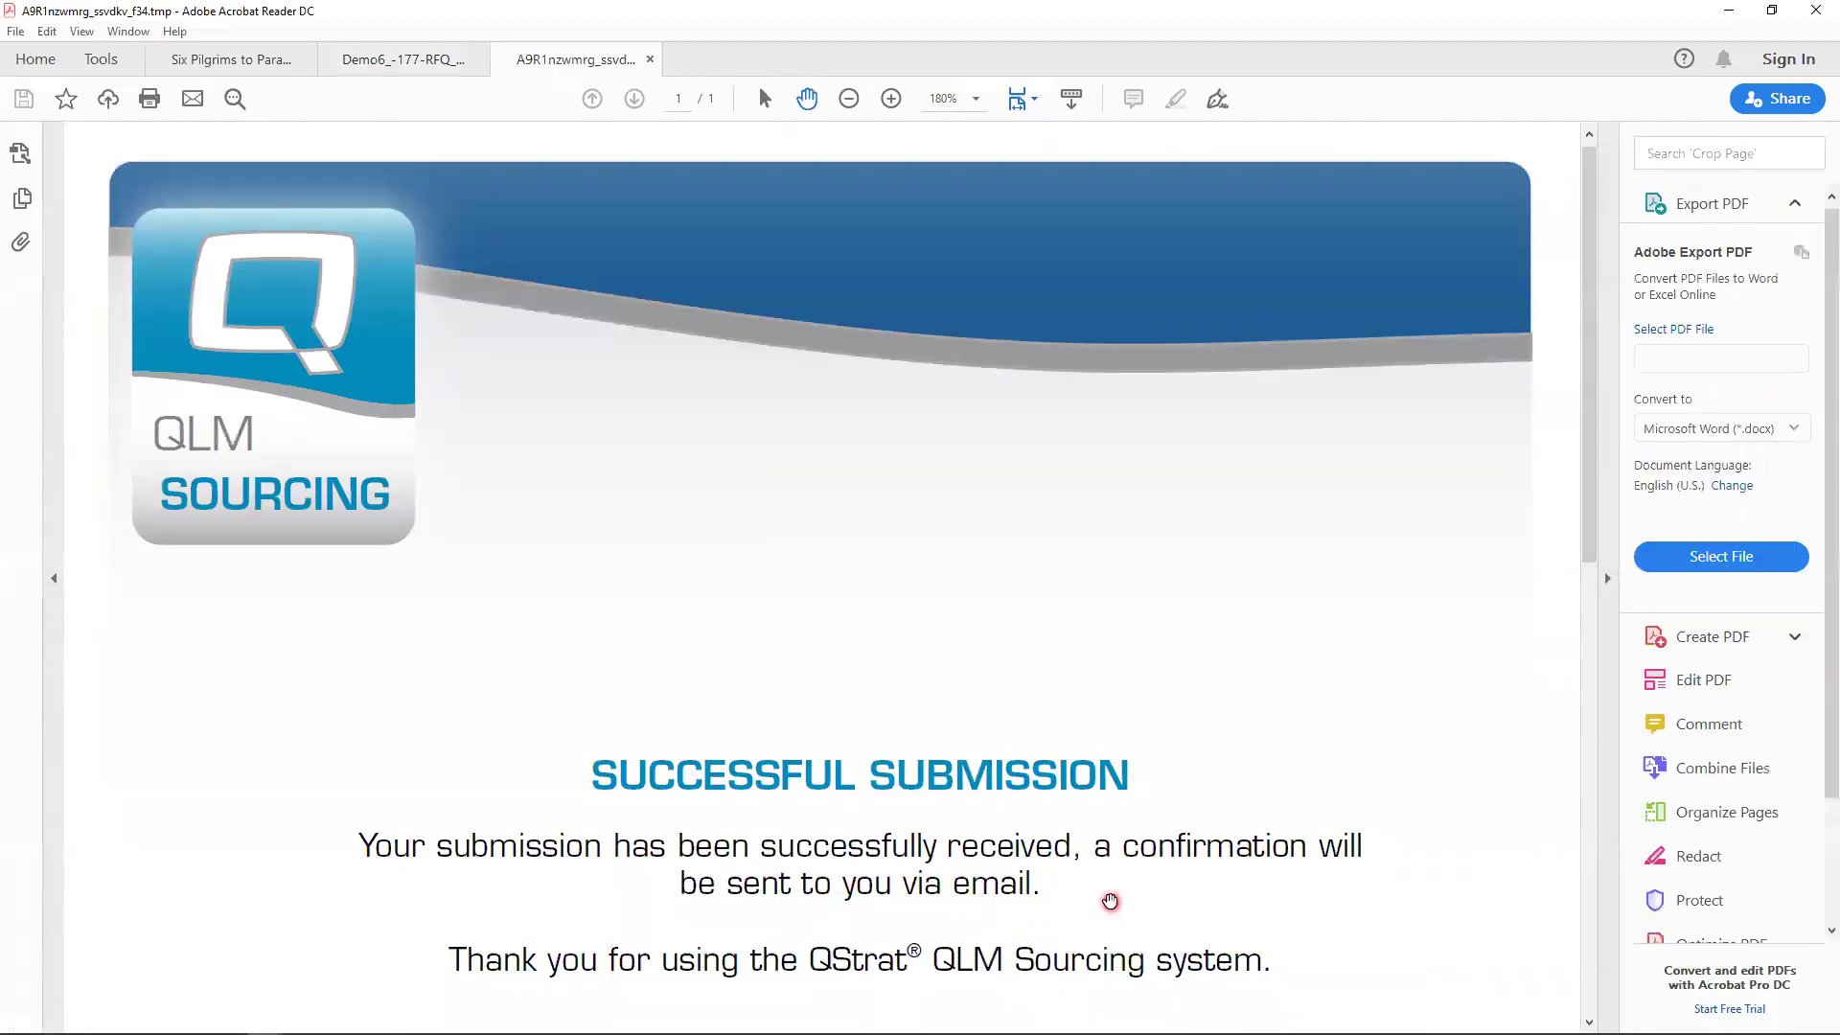
- Scroll through the QLM Sourcing Successful Submission confirmation page
{"action": "scroll", "coordinate": [1110, 901], "scroll_direction": "down", "scroll_amount": 3}
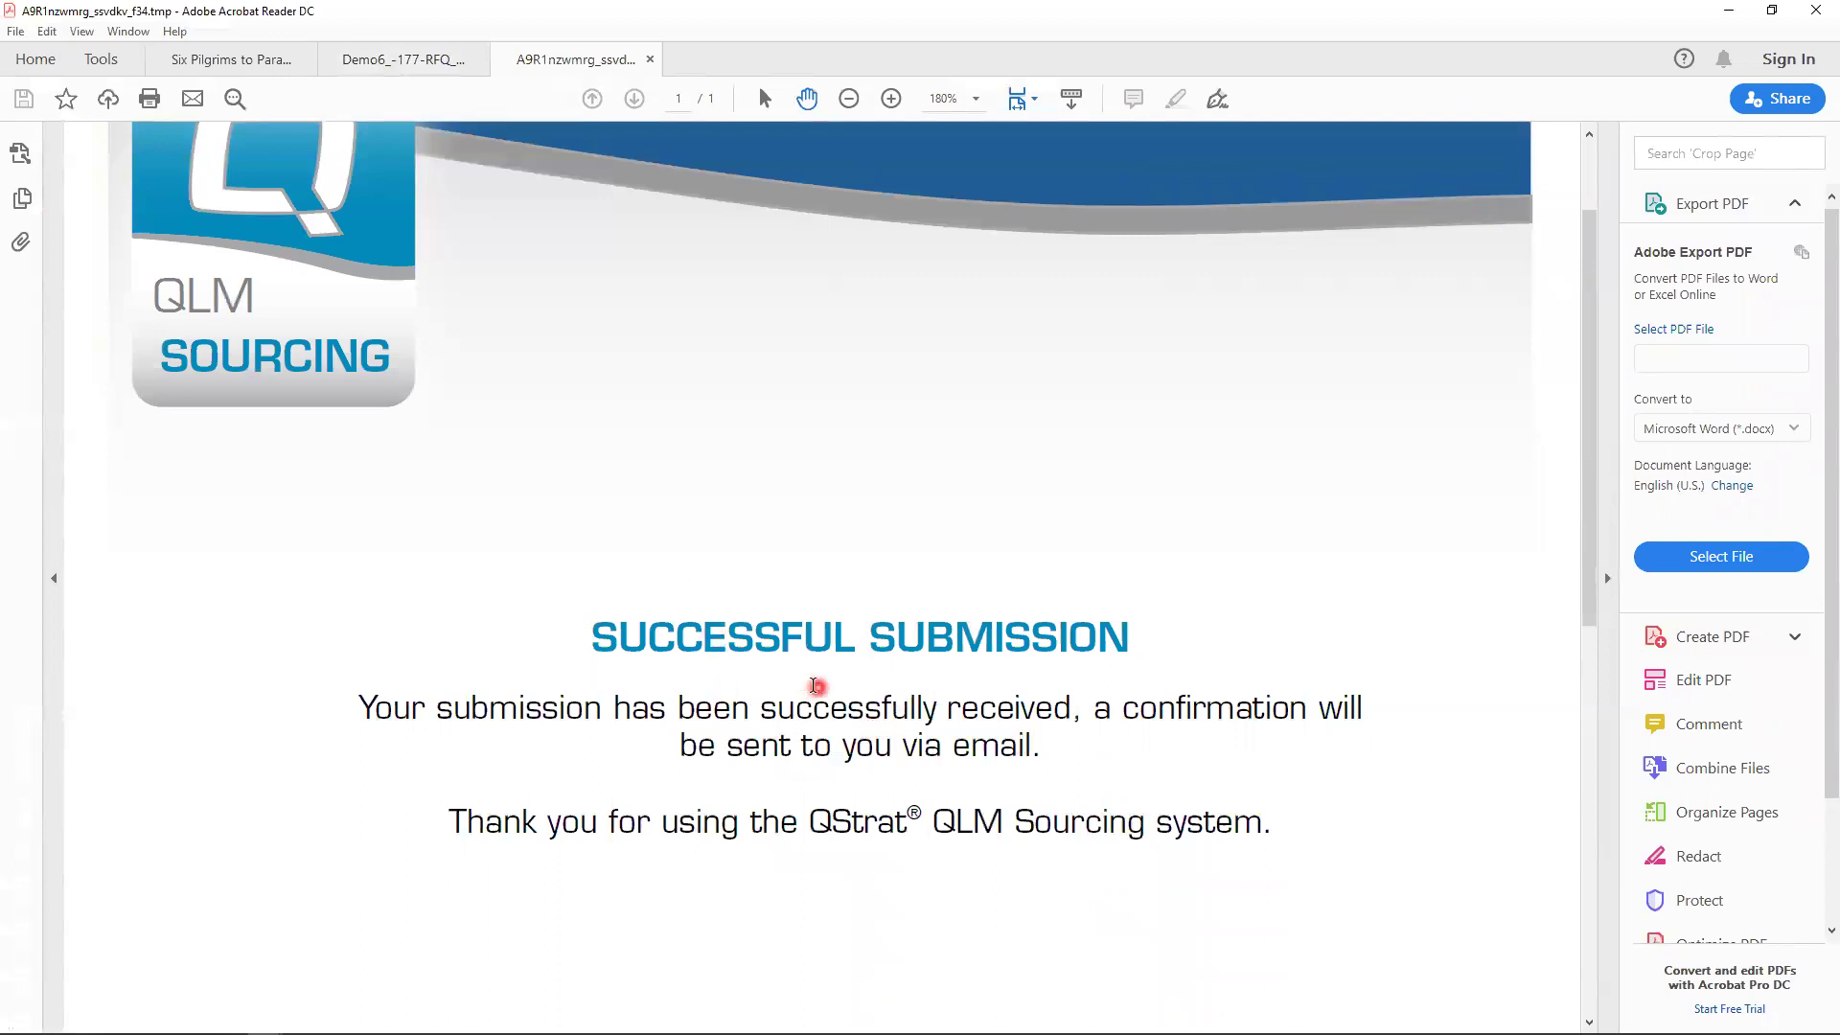
{"action": "scroll", "coordinate": [883, 710], "scroll_direction": "up", "scroll_amount": 3}
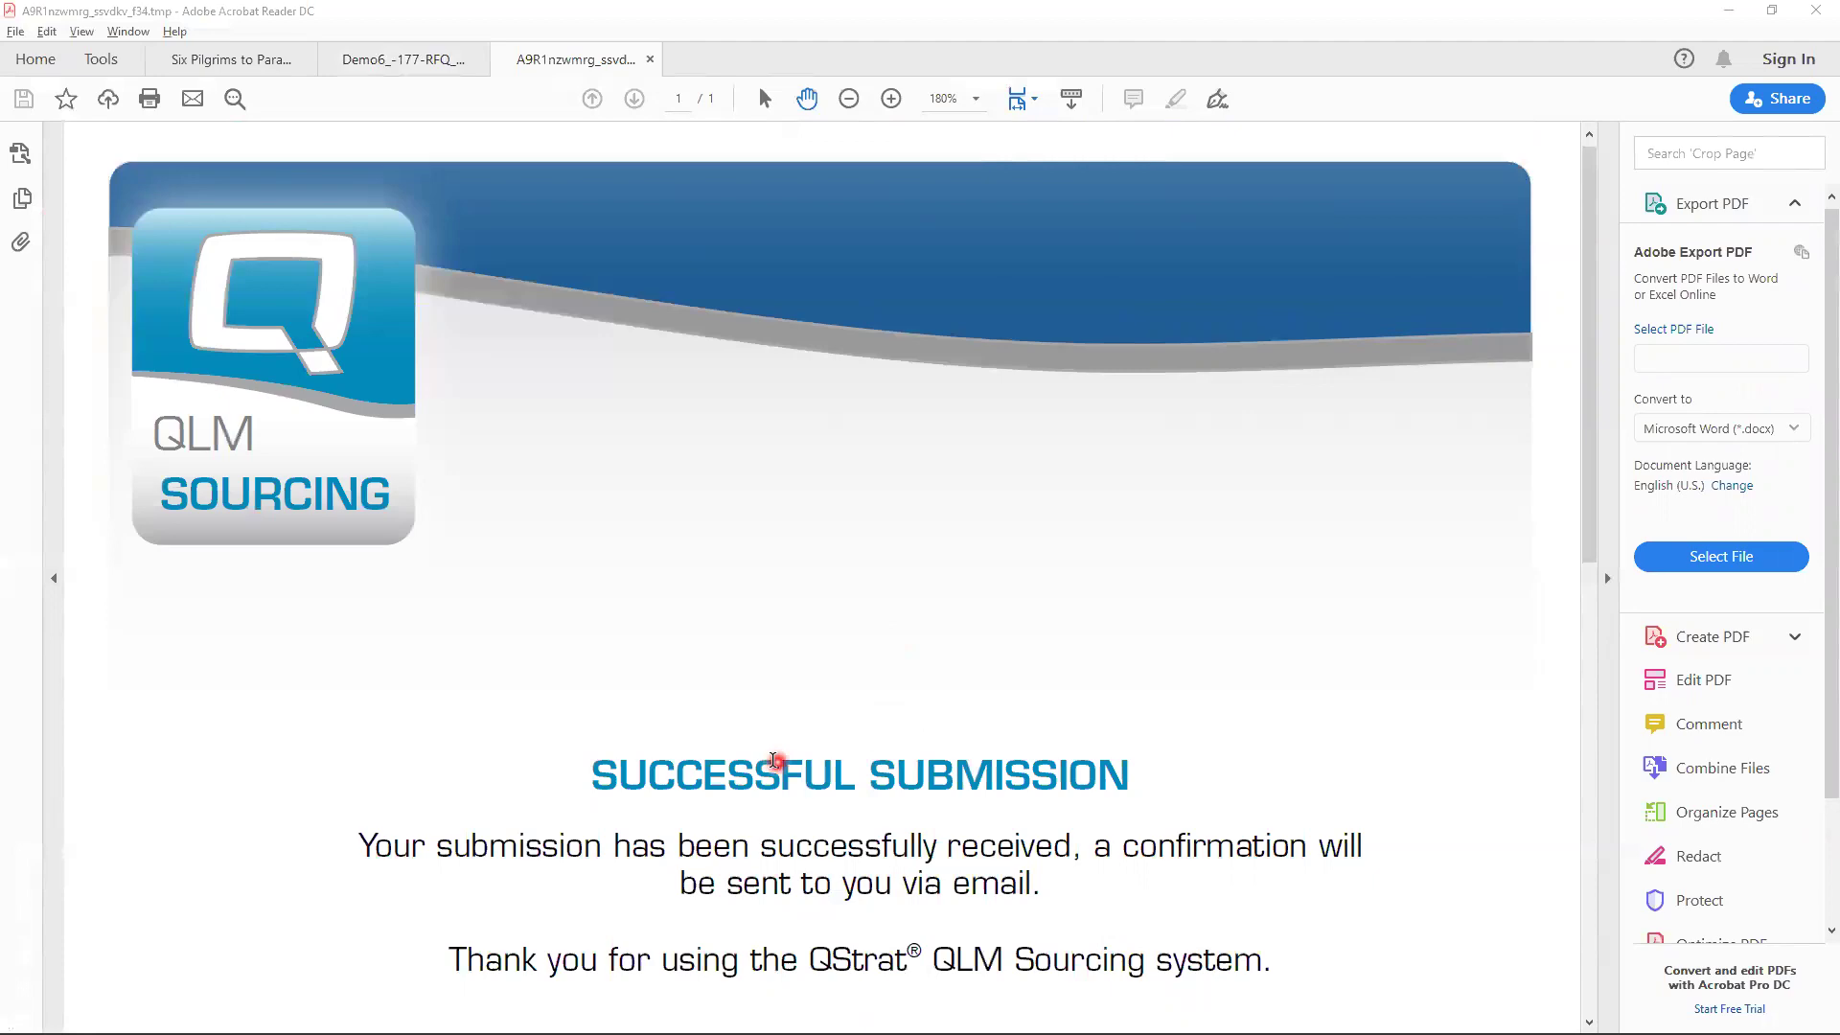
- Switch to Outlook and run Send/Receive All Folders
{"action": "key", "text": "alt+Tab"}
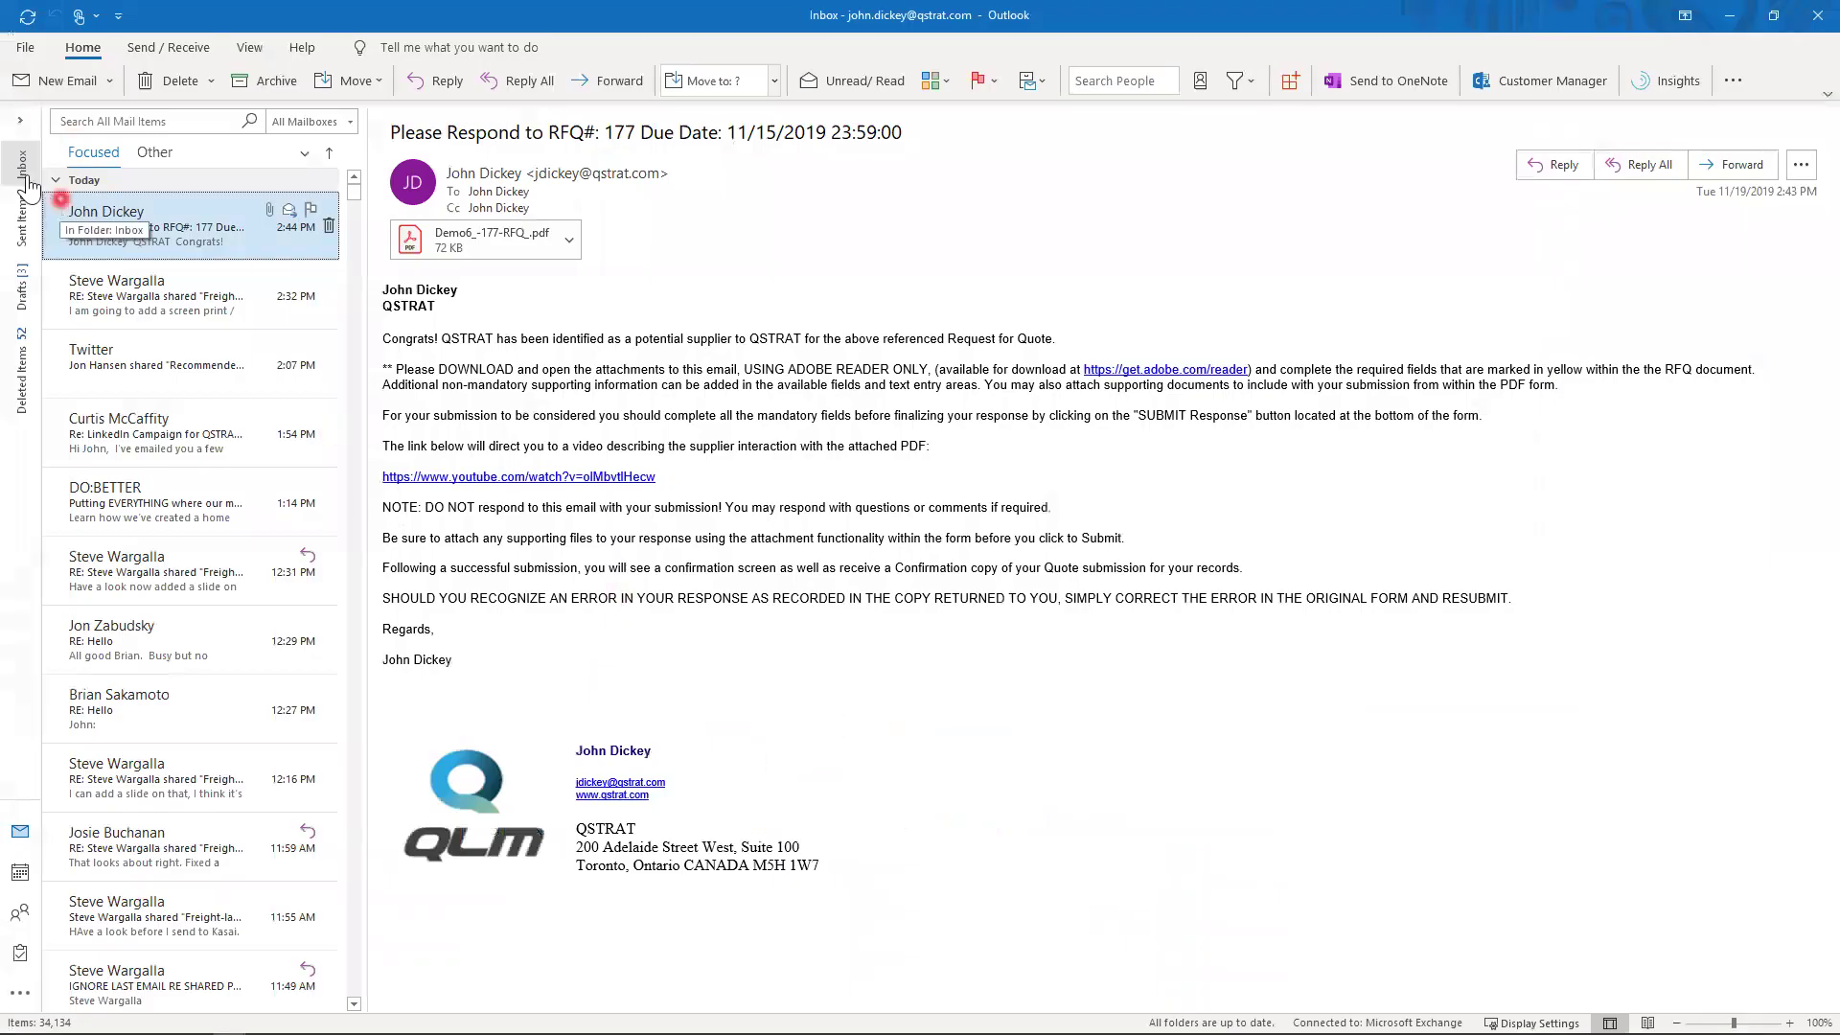
{"action": "left_click", "coordinate": [22, 171]}
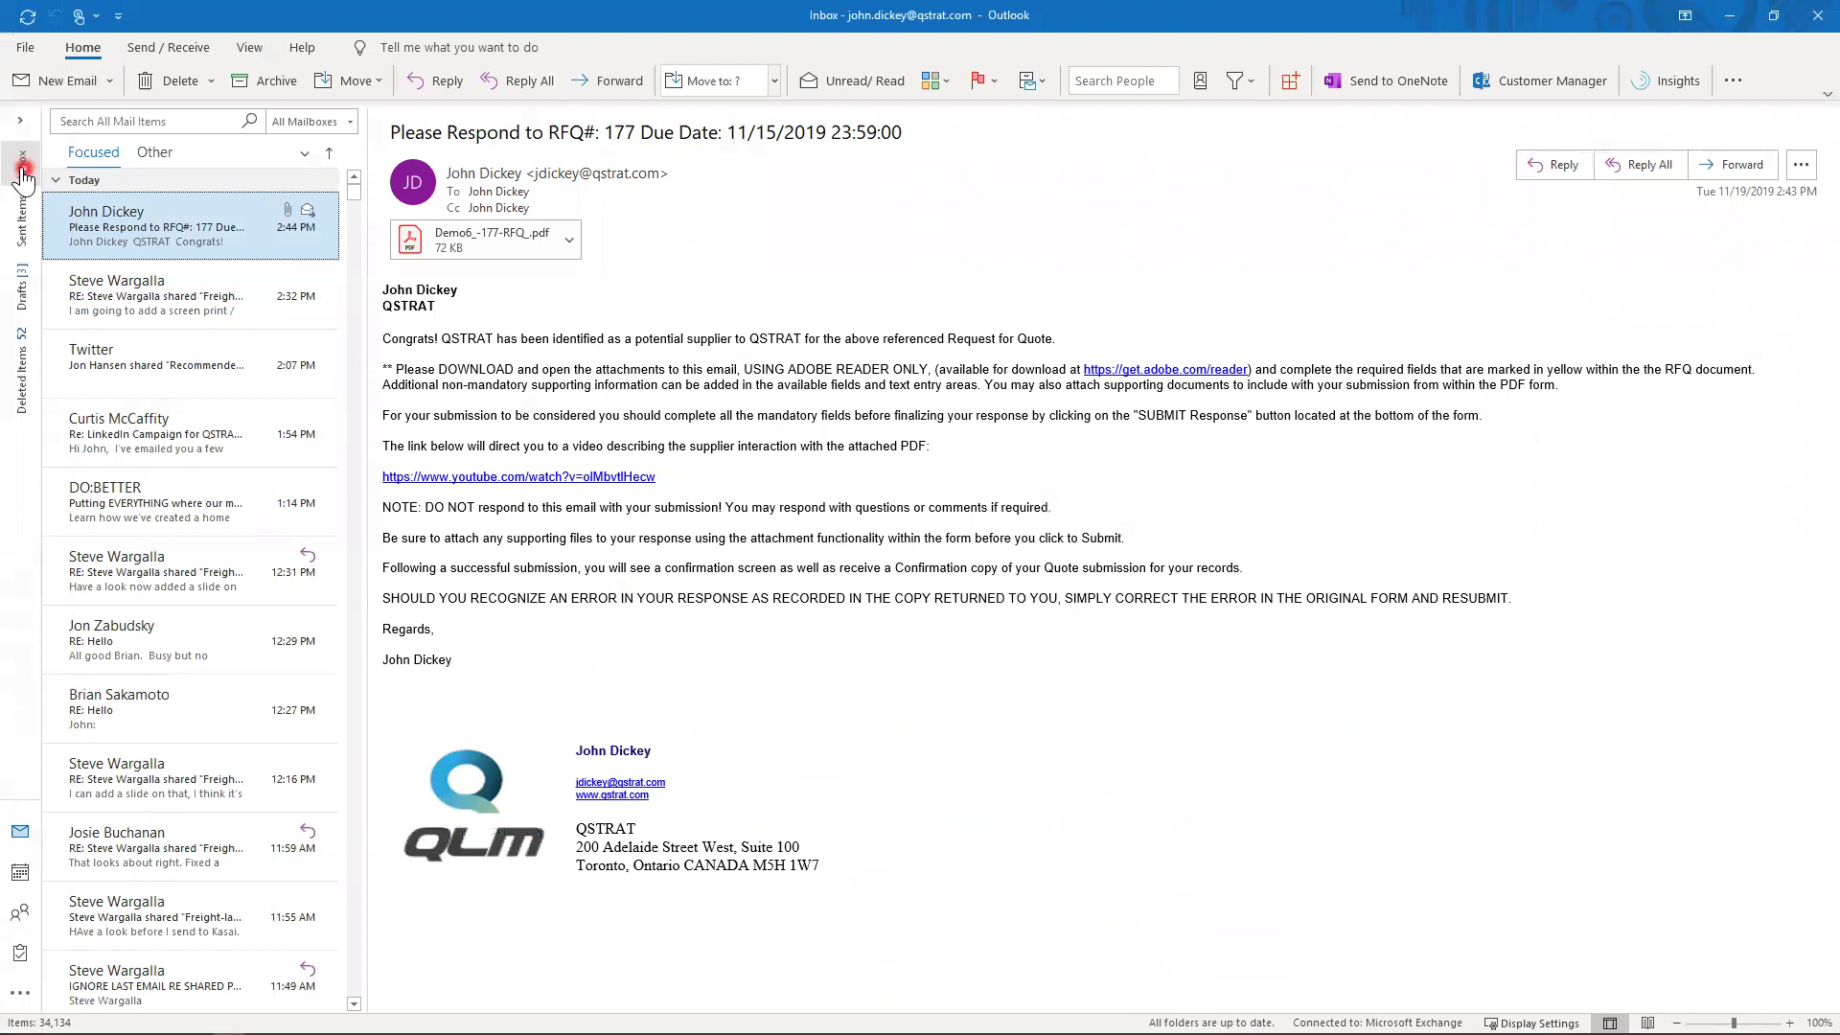
{"action": "left_click", "coordinate": [348, 188]}
{"action": "left_click", "coordinate": [21, 161]}
{"action": "left_click", "coordinate": [166, 53]}
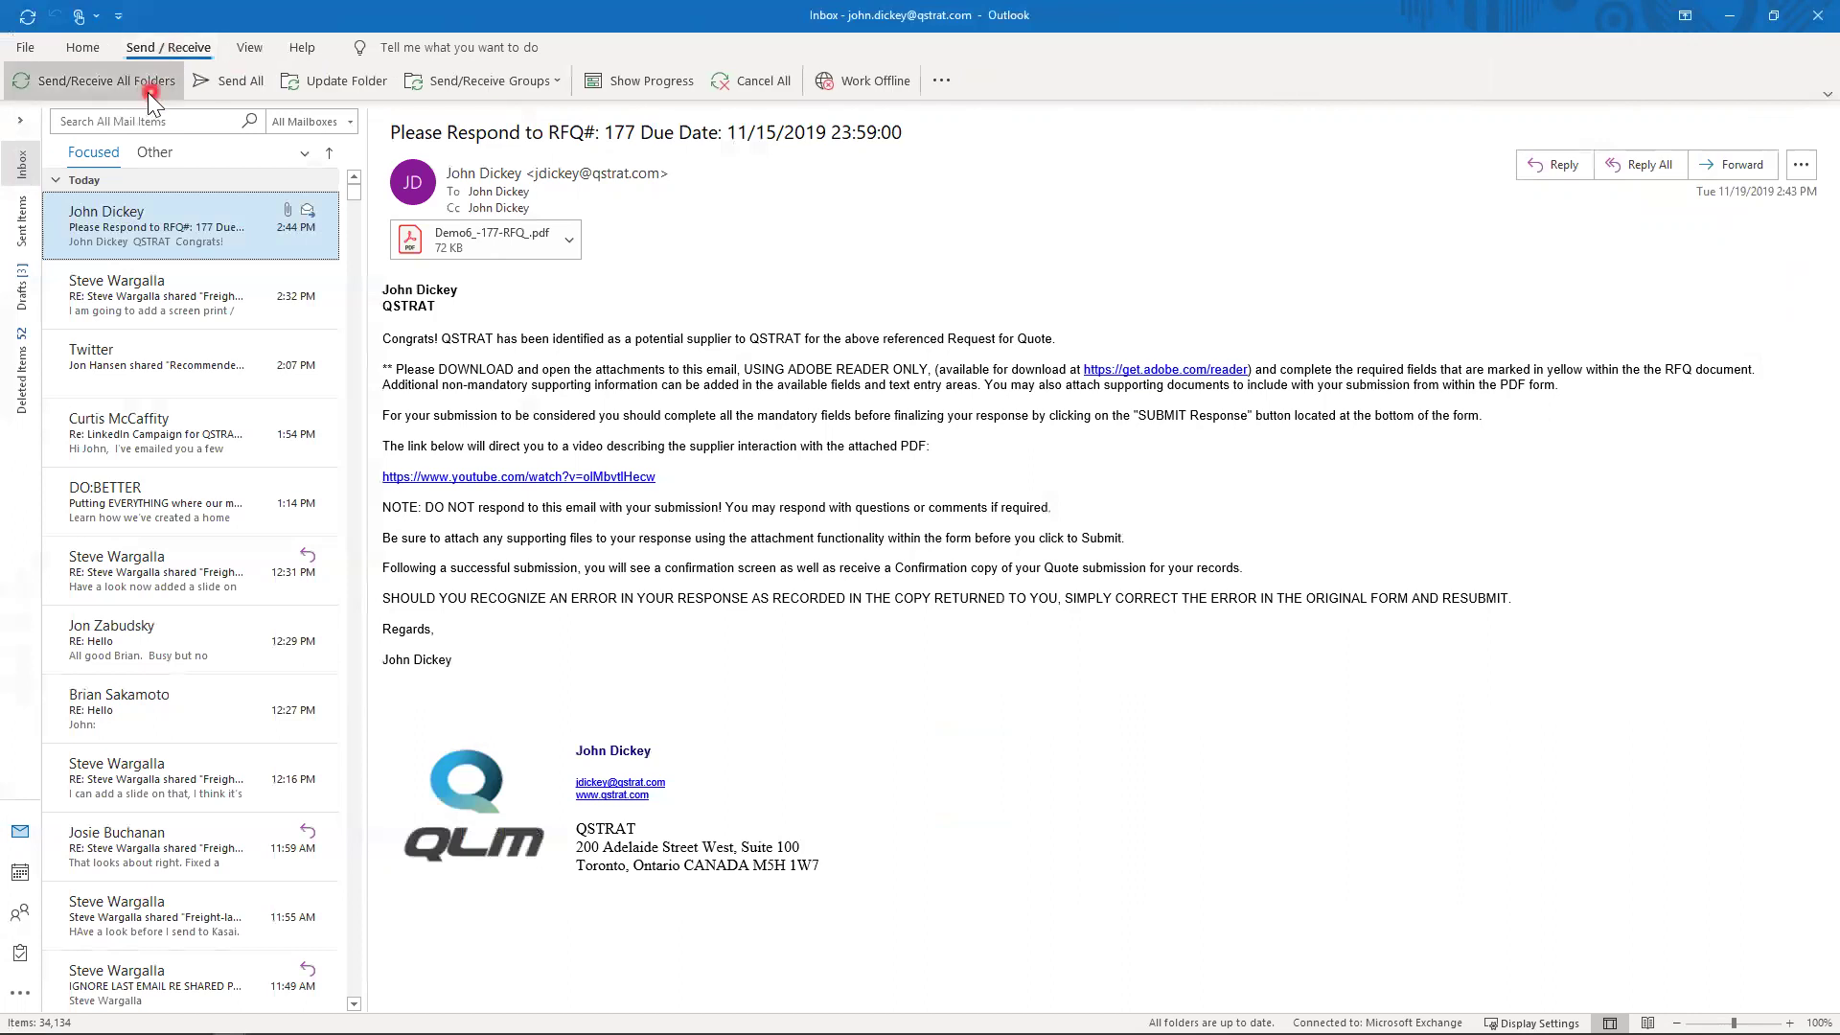
{"action": "left_click", "coordinate": [149, 94]}
- Select the original RFQ email in the Outlook Inbox list
{"action": "left_click", "coordinate": [111, 237]}
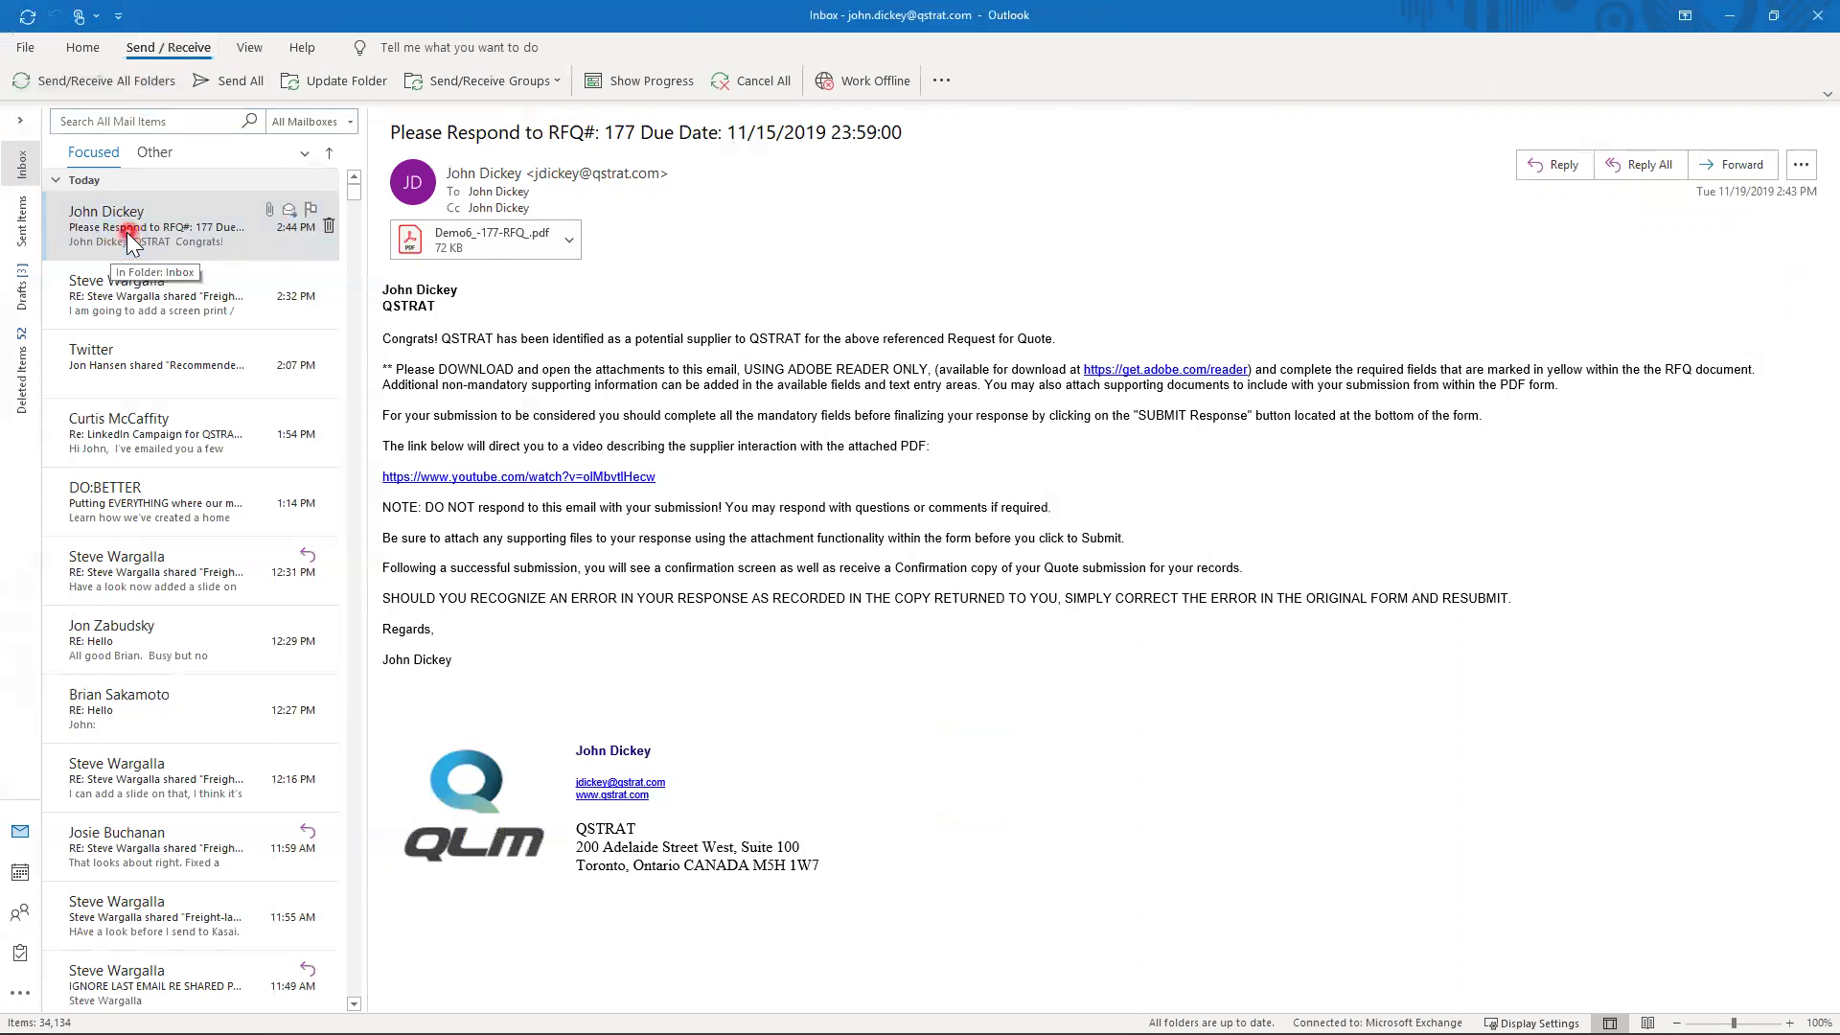
{"action": "left_click", "coordinate": [126, 232]}
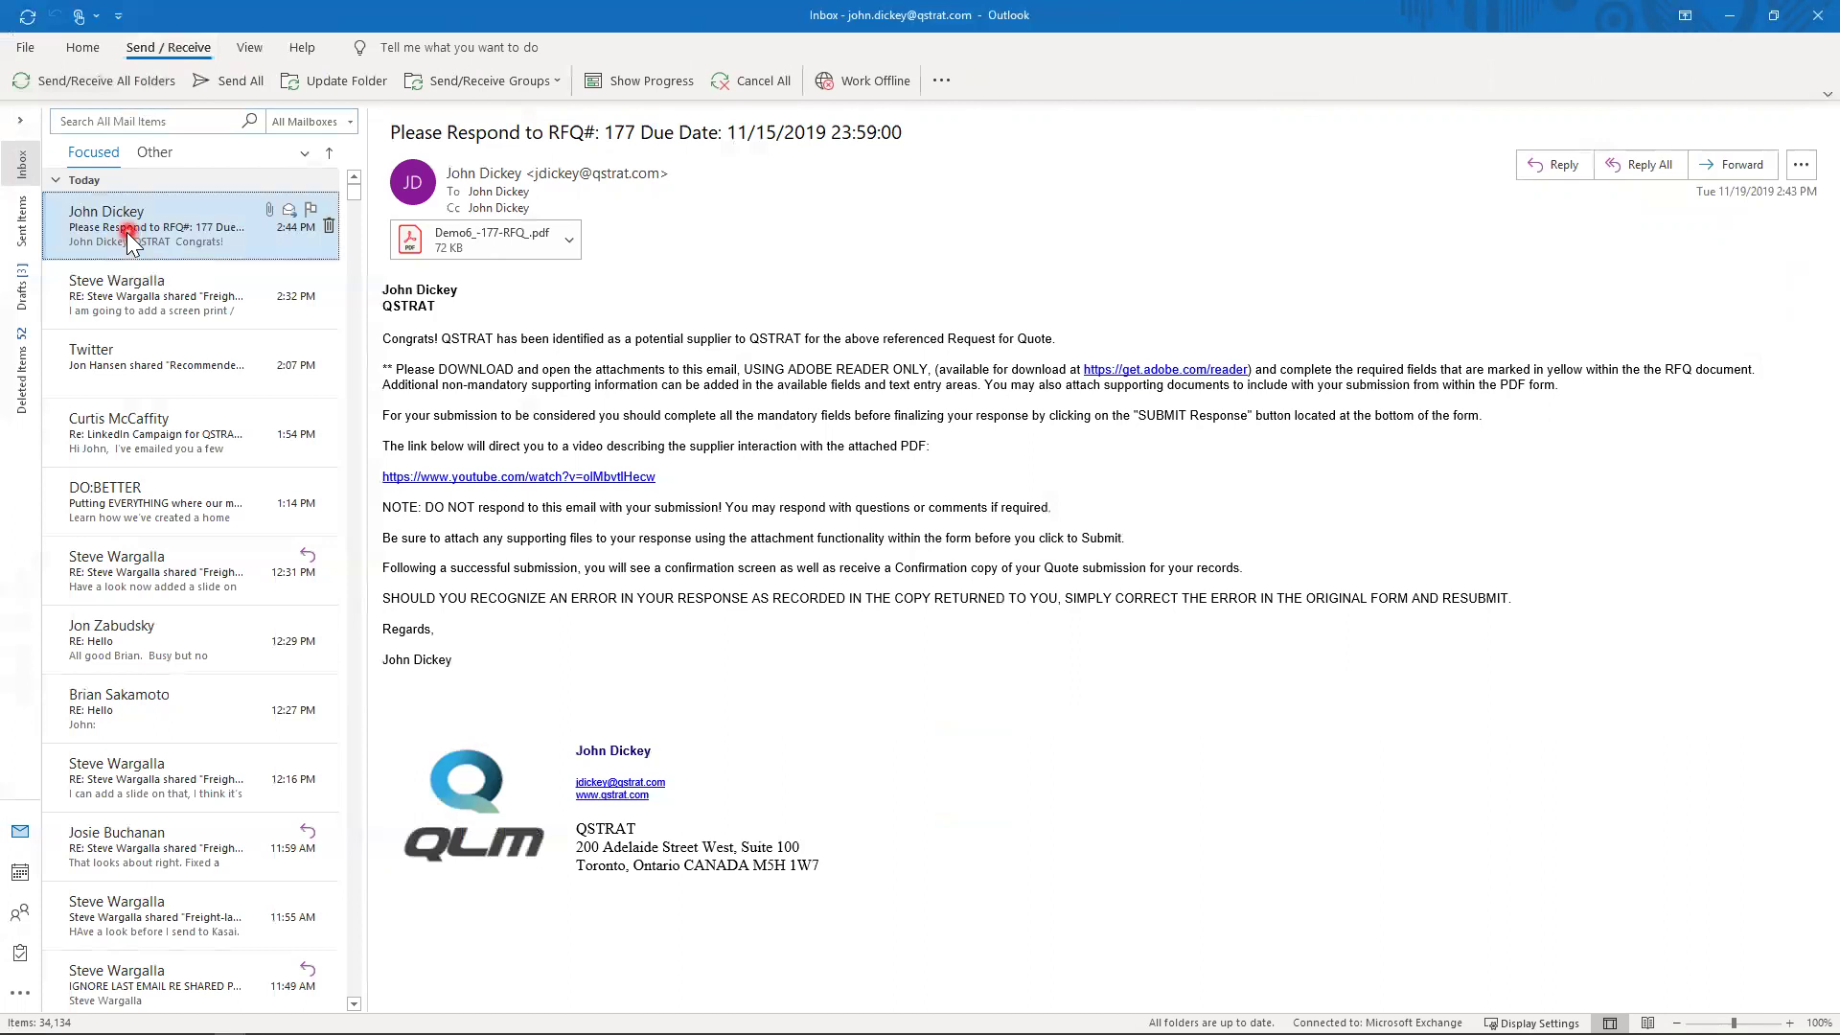
{"action": "left_click", "coordinate": [21, 170]}
{"action": "left_click", "coordinate": [1028, 182]}
{"action": "left_click", "coordinate": [944, 182]}
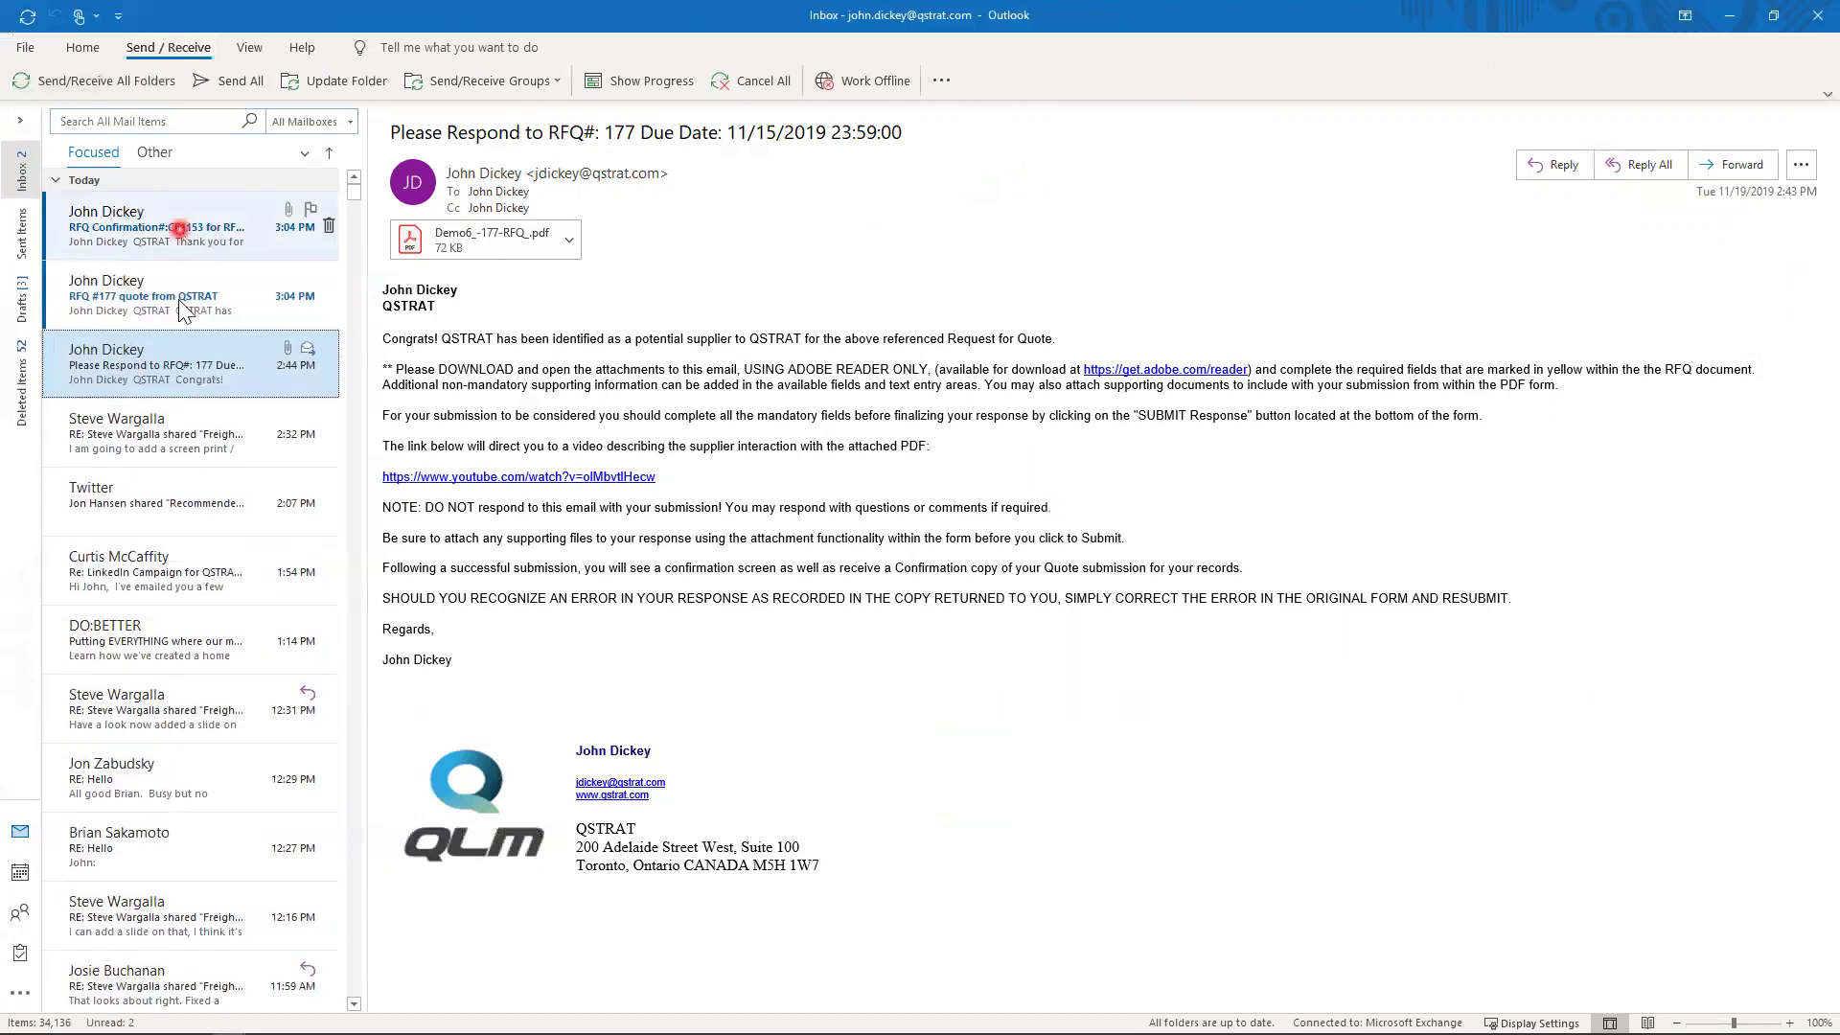
- Open the RFQ Confirmation CF1153 email and preview its quote confirmation PDF
{"action": "left_click", "coordinate": [176, 299]}
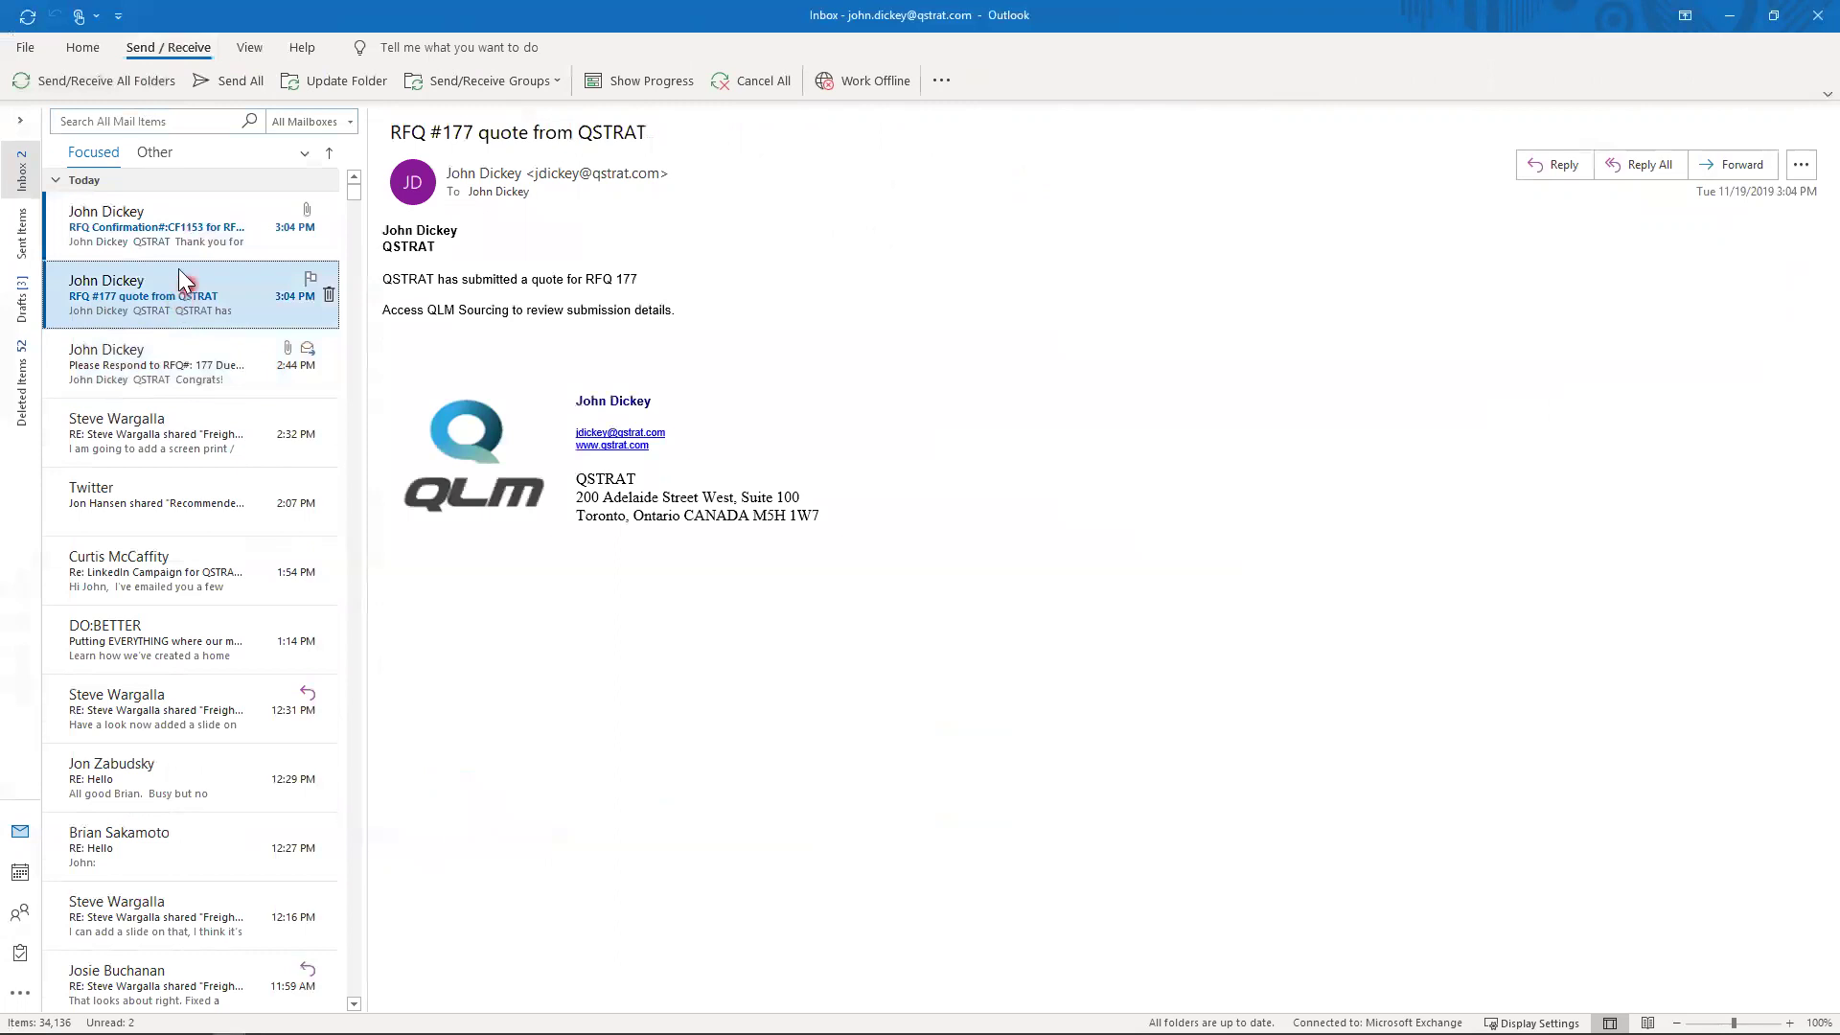
{"action": "left_click", "coordinate": [165, 239]}
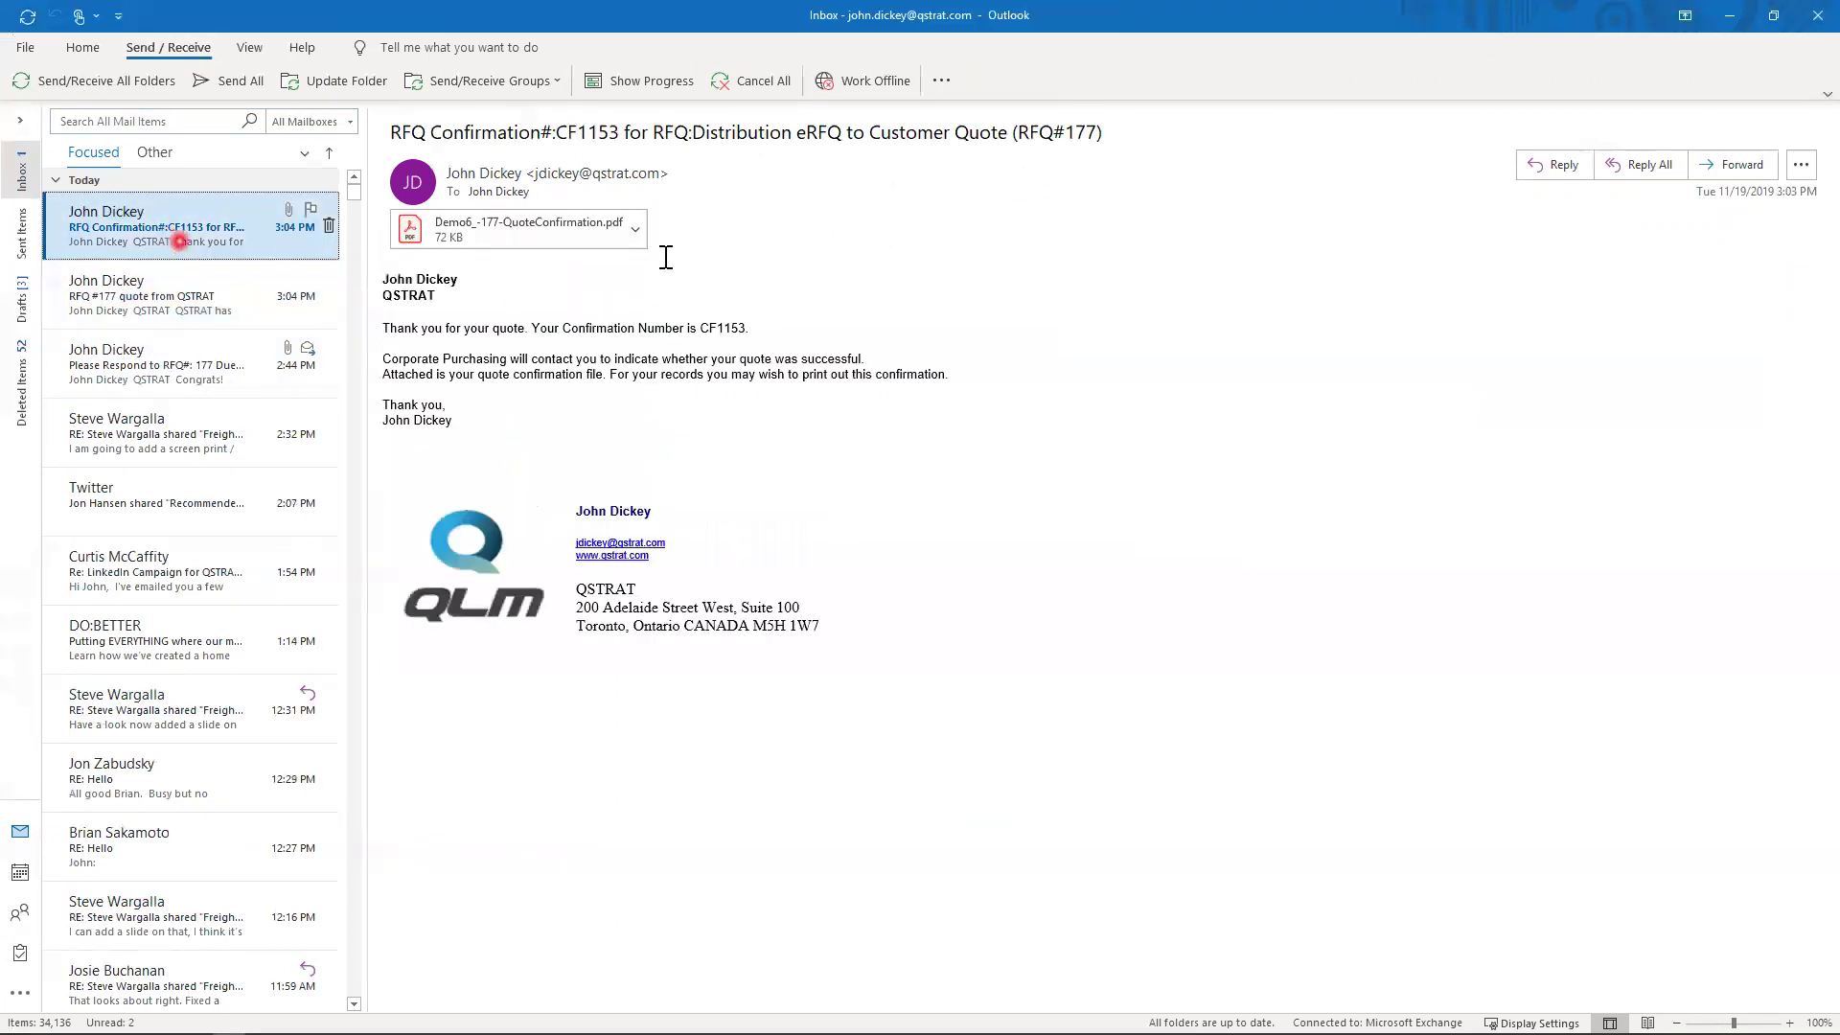
{"action": "left_click", "coordinate": [638, 234]}
{"action": "left_click", "coordinate": [624, 246]}
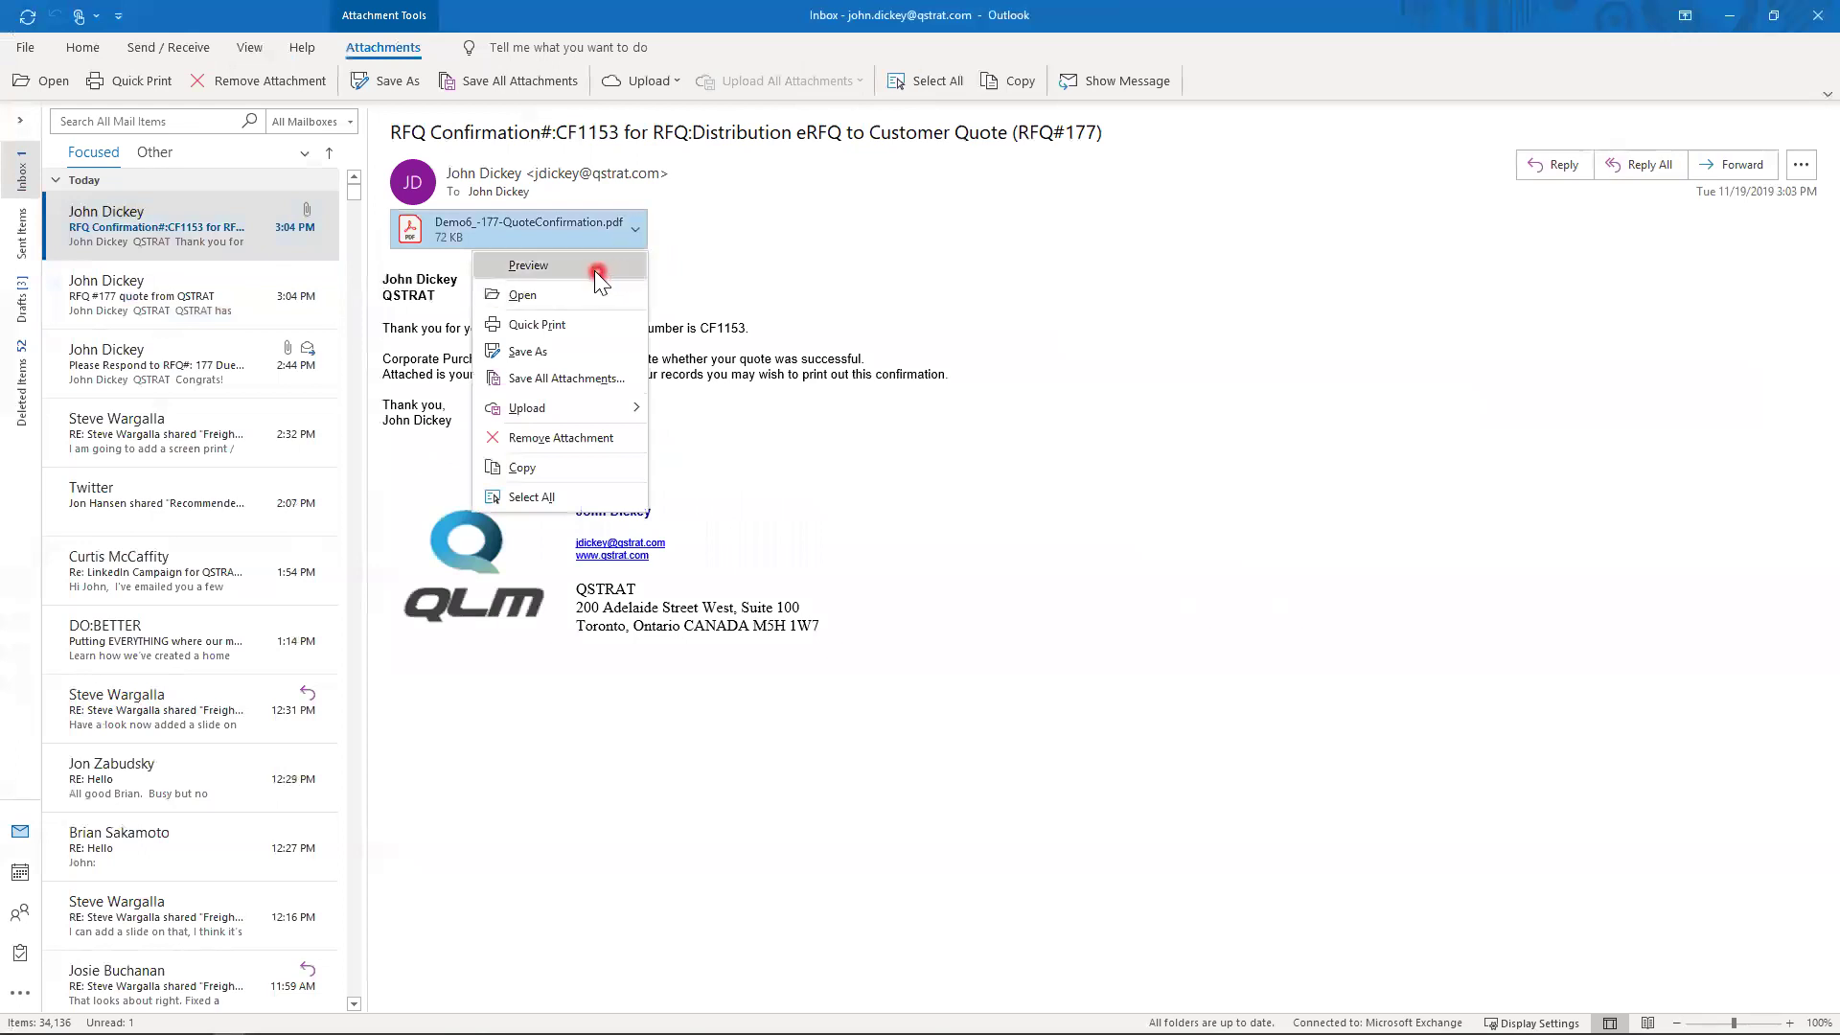
{"action": "left_click", "coordinate": [594, 270]}
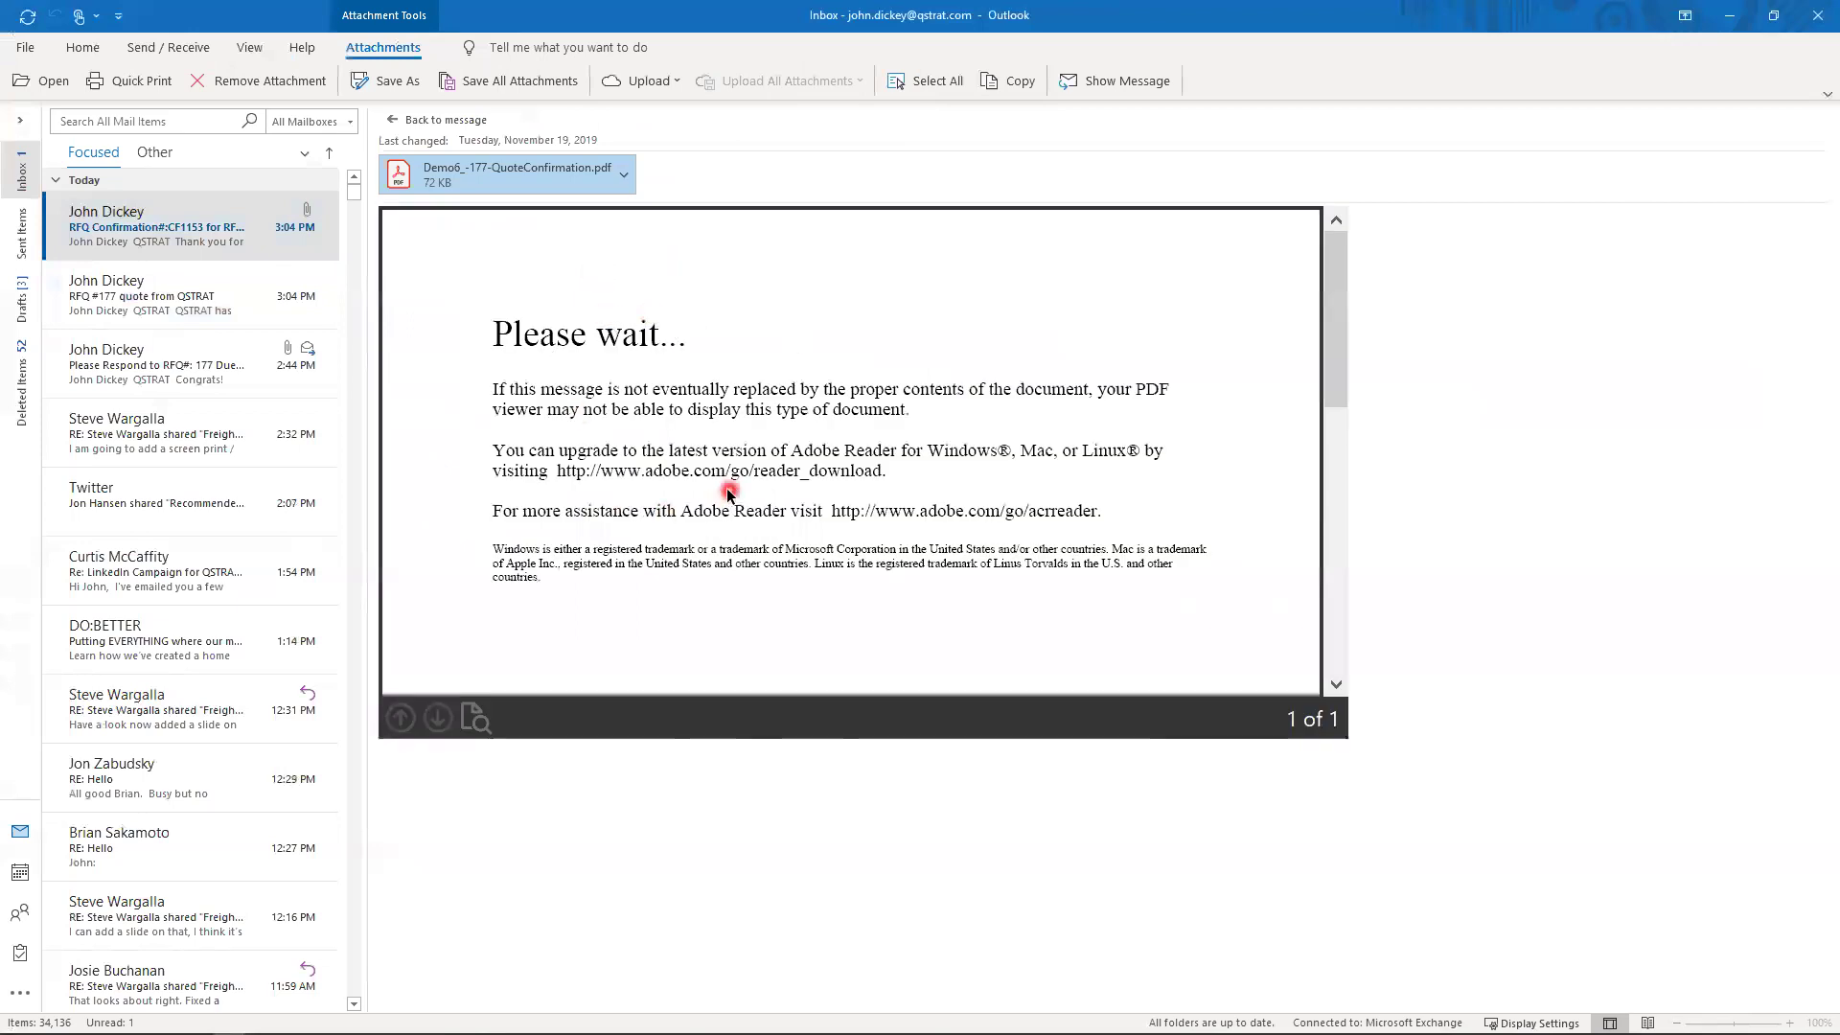
- Return to the message and open Demo6_-177-QuoteConfirmation.pdf in Acrobat Reader
{"action": "left_click", "coordinate": [467, 121]}
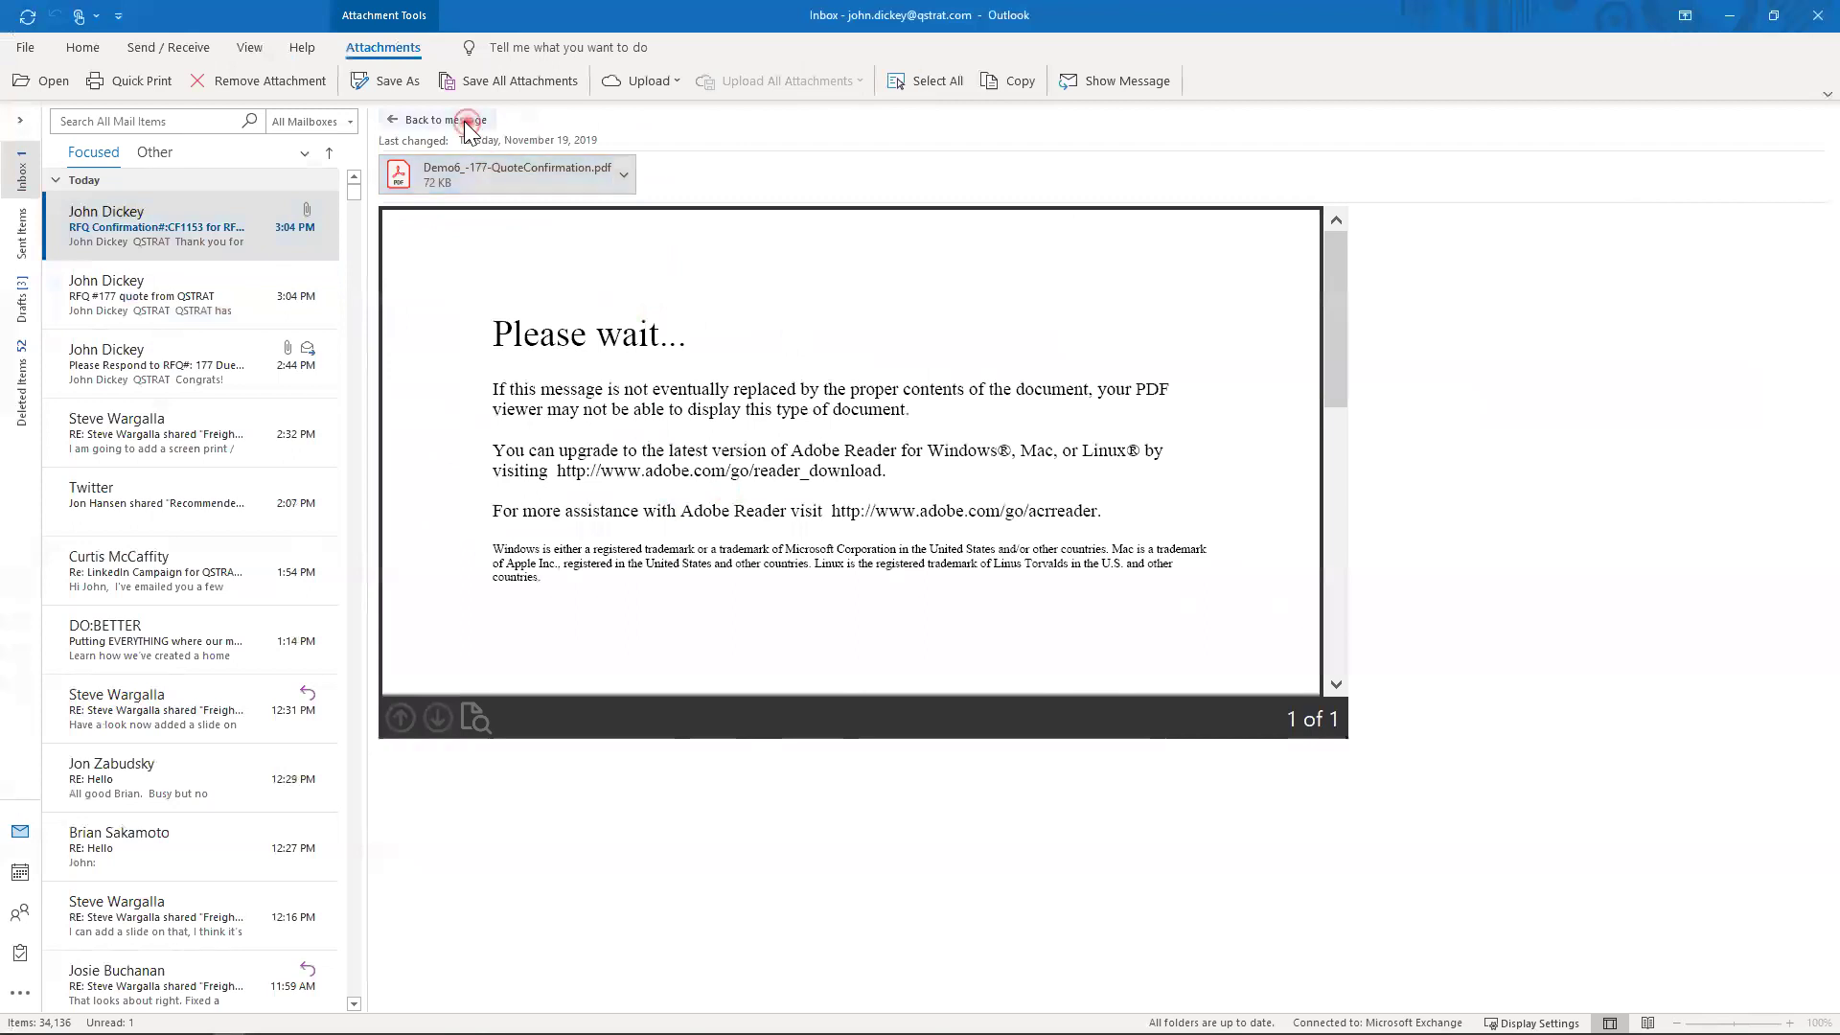
{"action": "right_click", "coordinate": [636, 230]}
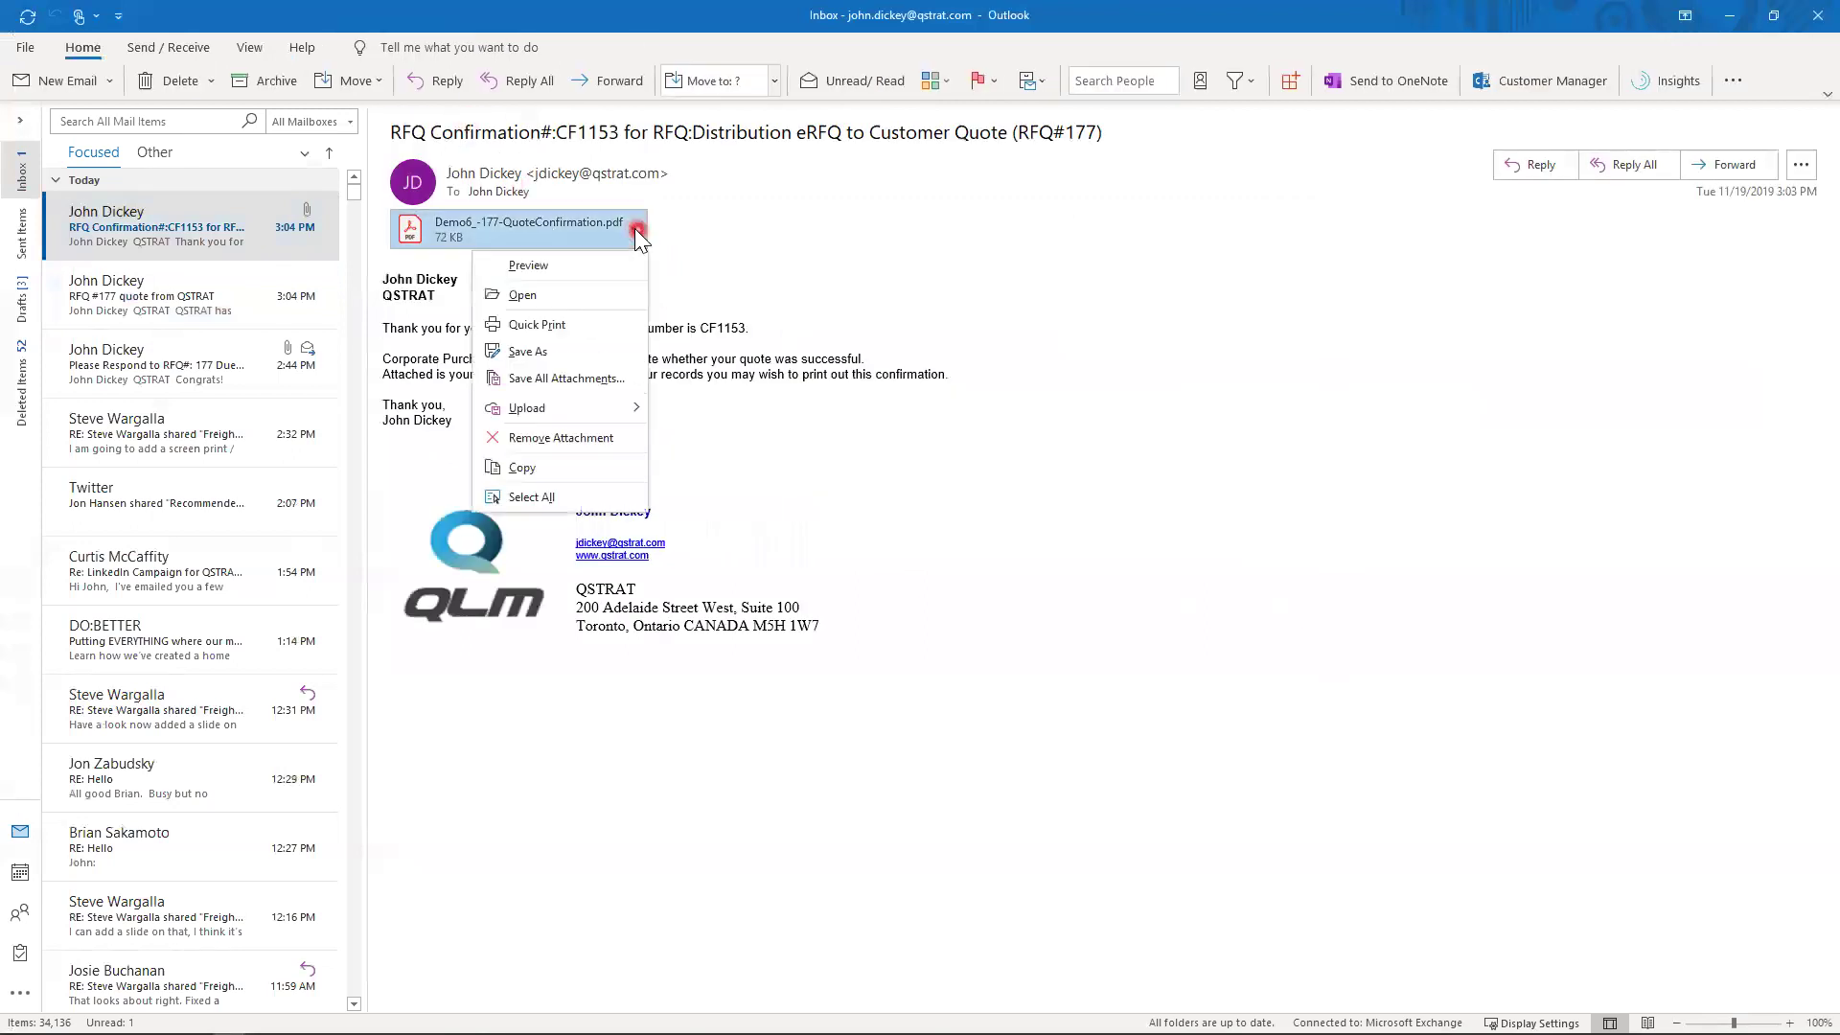
{"action": "left_click", "coordinate": [585, 301]}
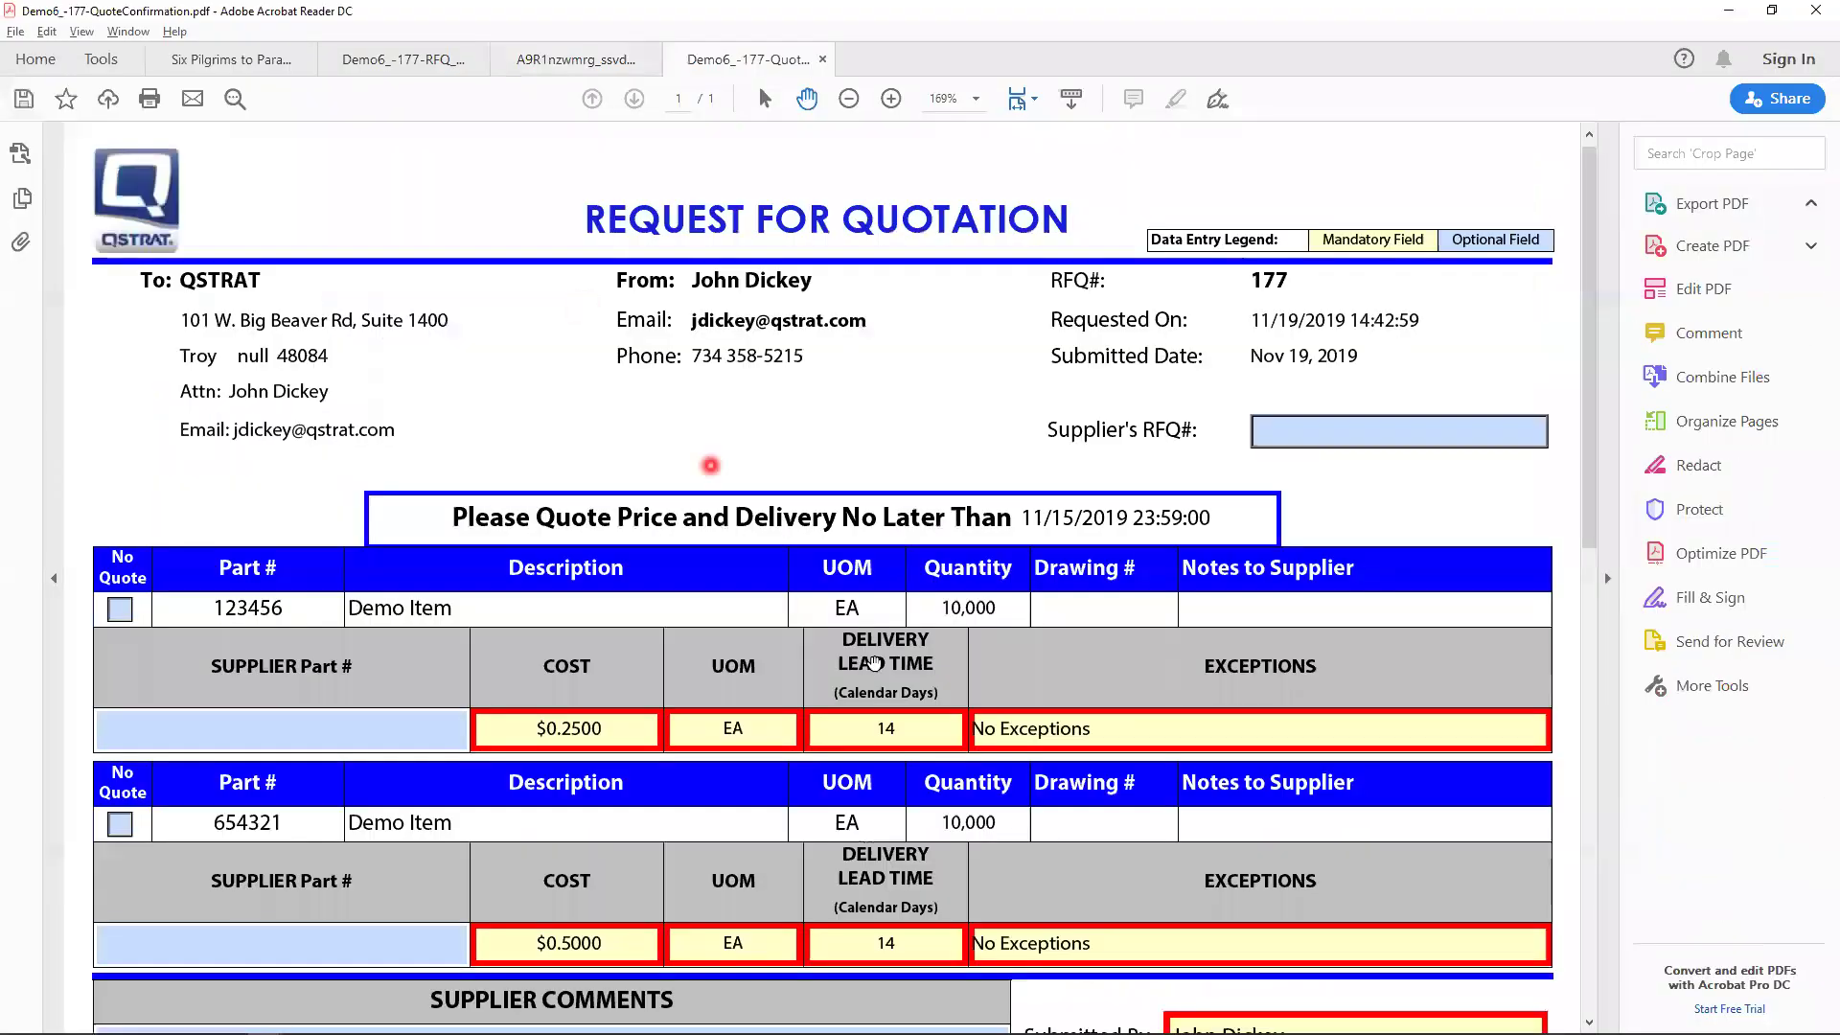
- Scroll the quote confirmation PDF down to confirmation number CF1153 and back to the top
{"action": "scroll", "coordinate": [962, 636], "scroll_direction": "down", "scroll_amount": 3}
{"action": "scroll", "coordinate": [1069, 671], "scroll_direction": "down", "scroll_amount": 1}
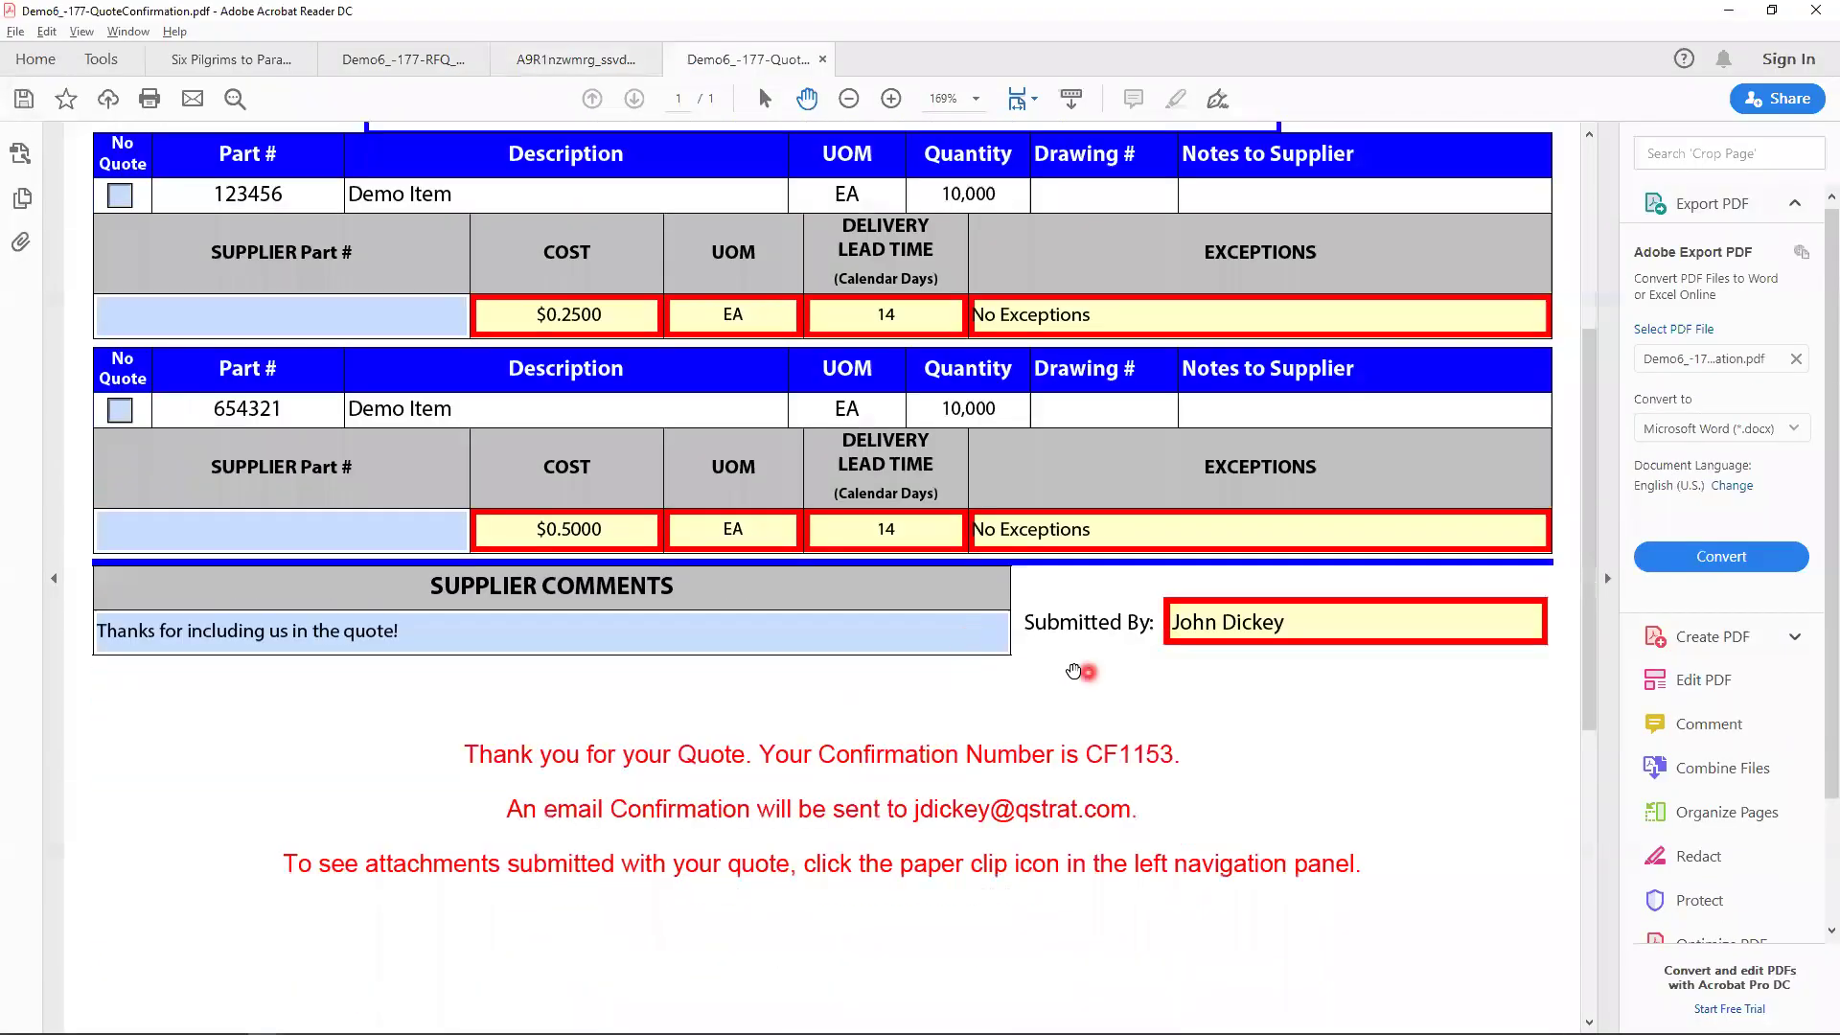
{"action": "scroll", "coordinate": [1069, 671], "scroll_direction": "up", "scroll_amount": 1}
{"action": "scroll", "coordinate": [1068, 671], "scroll_direction": "down", "scroll_amount": 1}
{"action": "left_click", "coordinate": [1152, 786]}
{"action": "scroll", "coordinate": [1196, 754], "scroll_direction": "down", "scroll_amount": 1}
{"action": "scroll", "coordinate": [1197, 754], "scroll_direction": "up", "scroll_amount": 5}
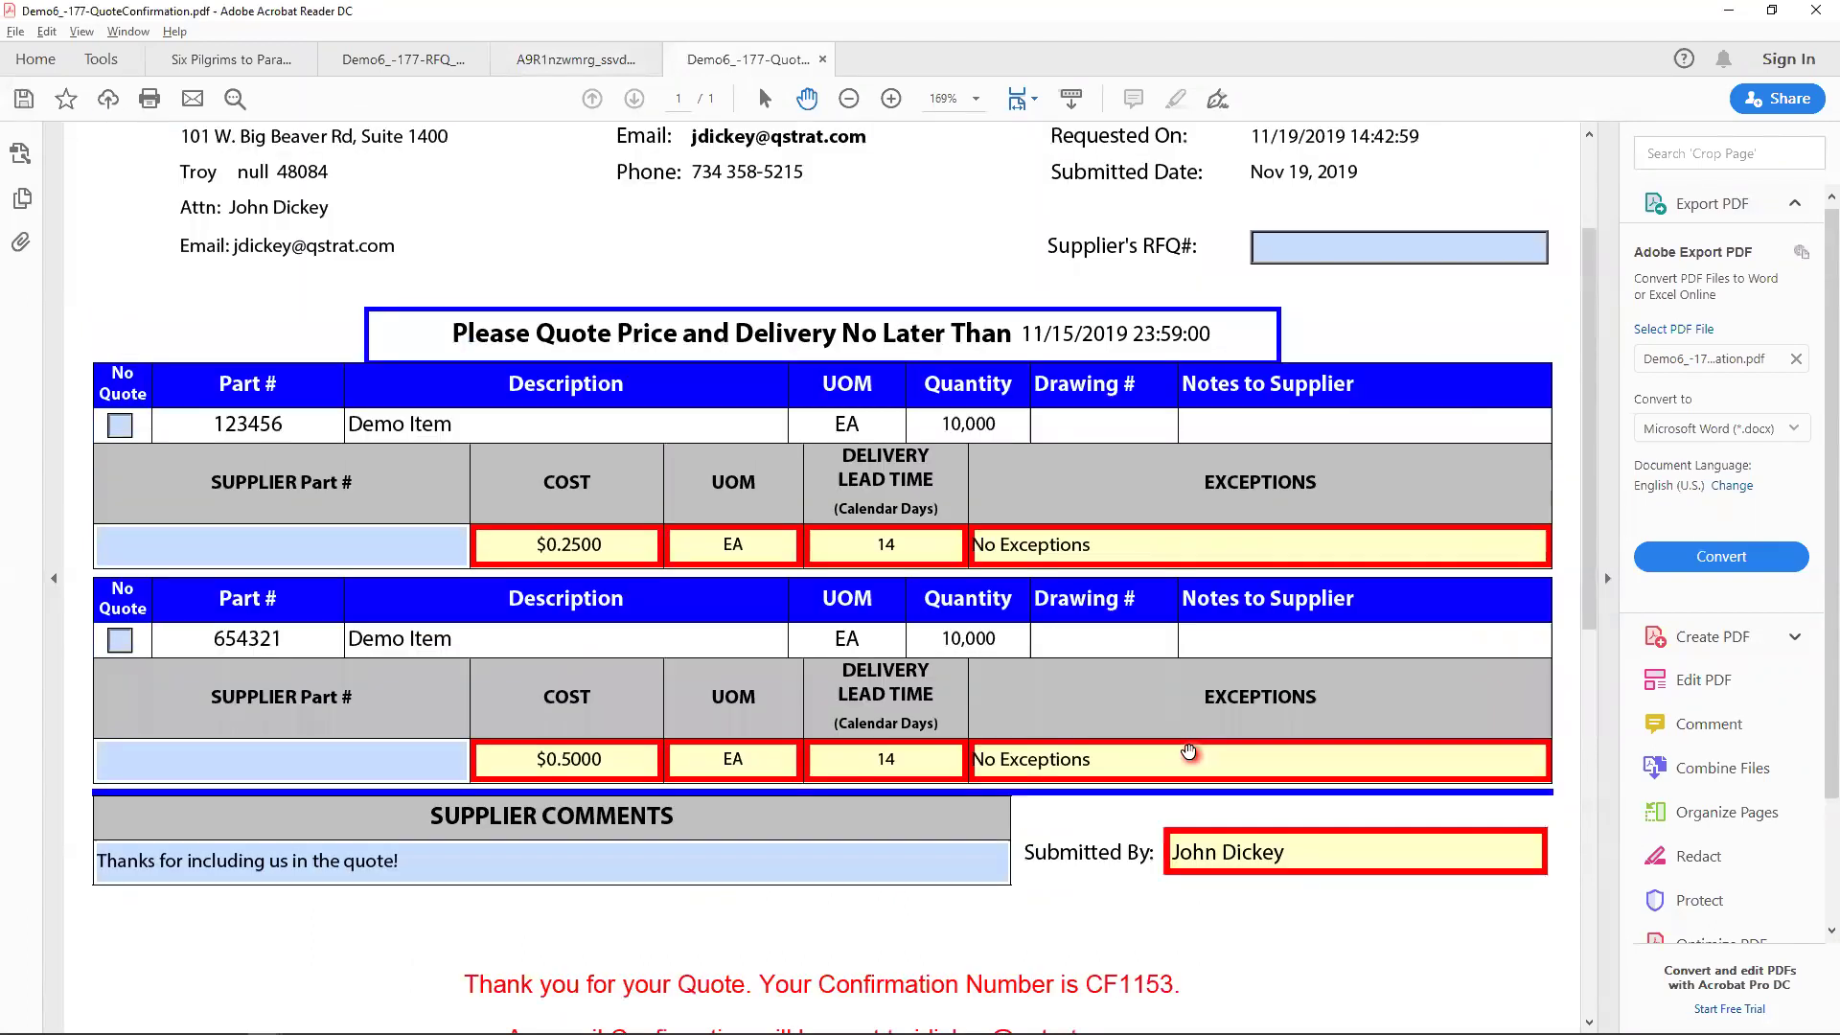
{"action": "scroll", "coordinate": [1038, 492], "scroll_direction": "up", "scroll_amount": 2}
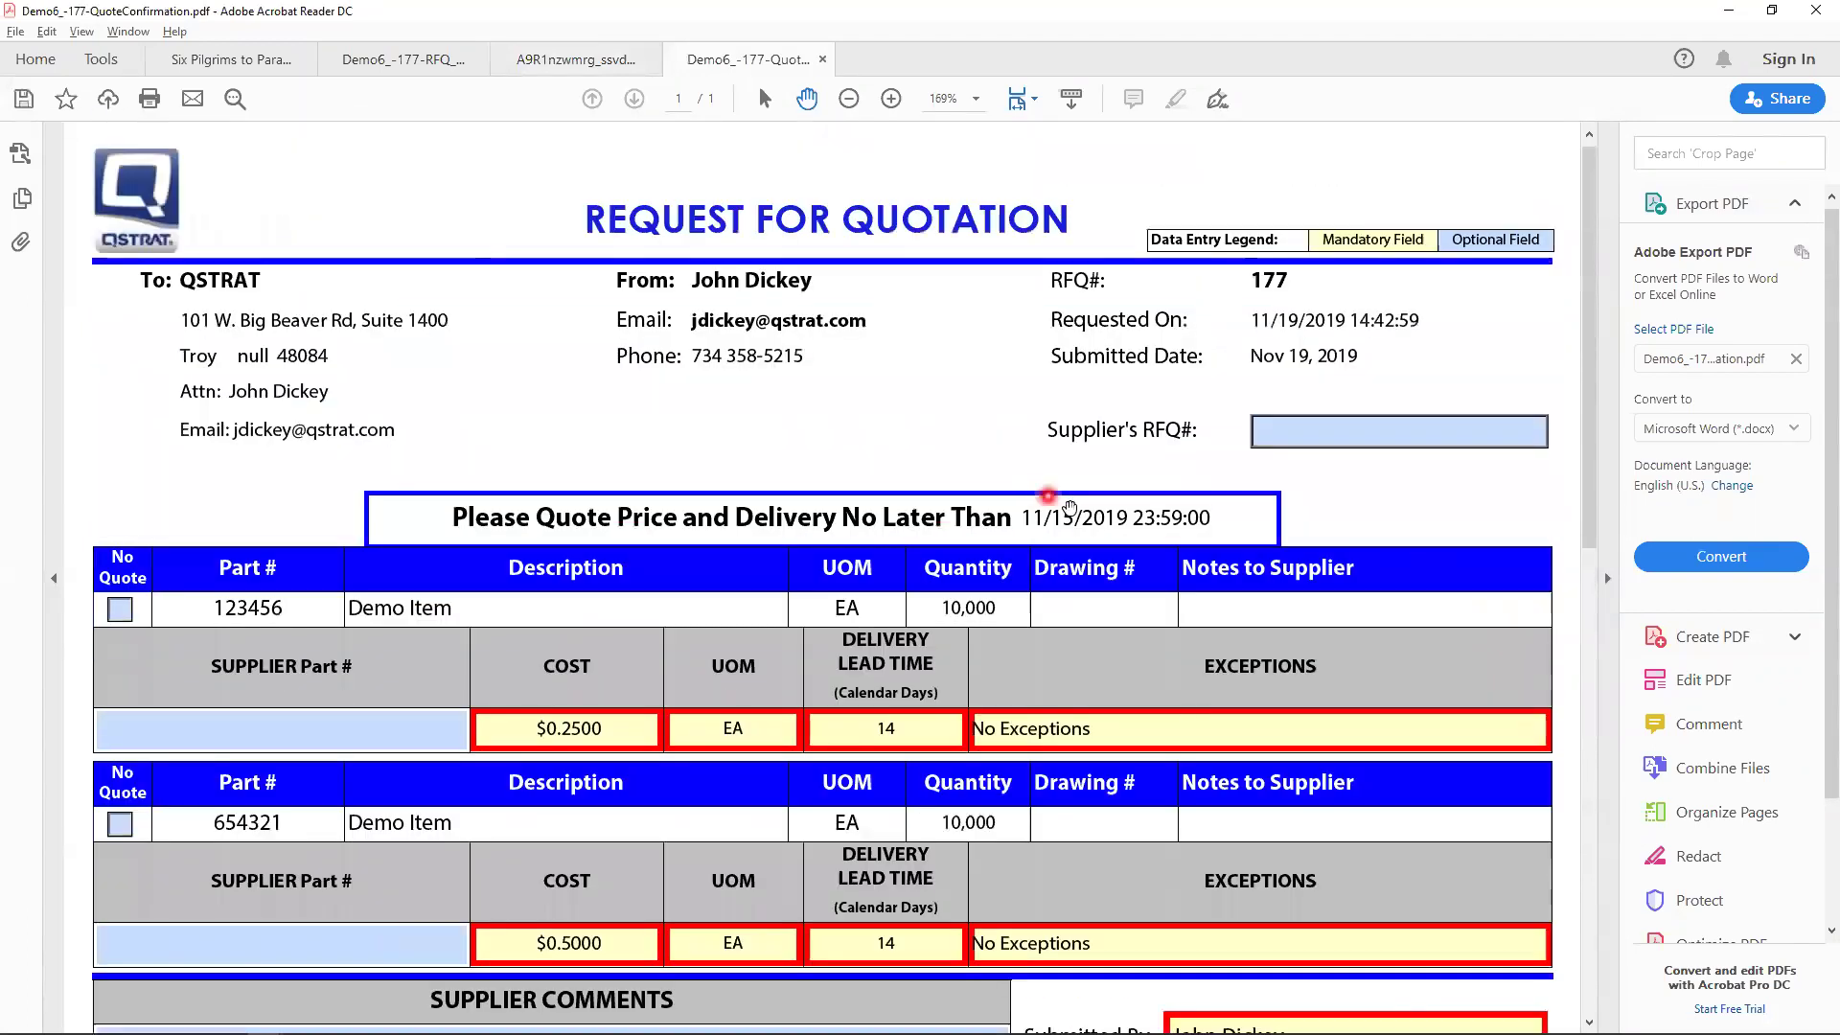